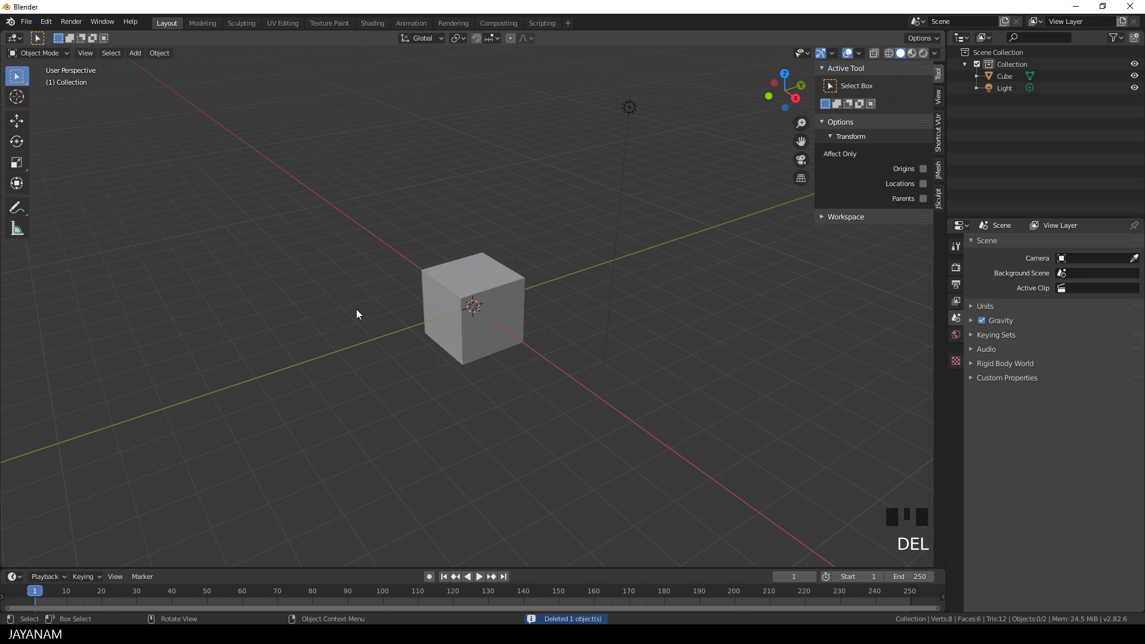
Step: Delete the default cube and turn on snapping with the Increment target
{"action": "left_click", "coordinate": [489, 316]}
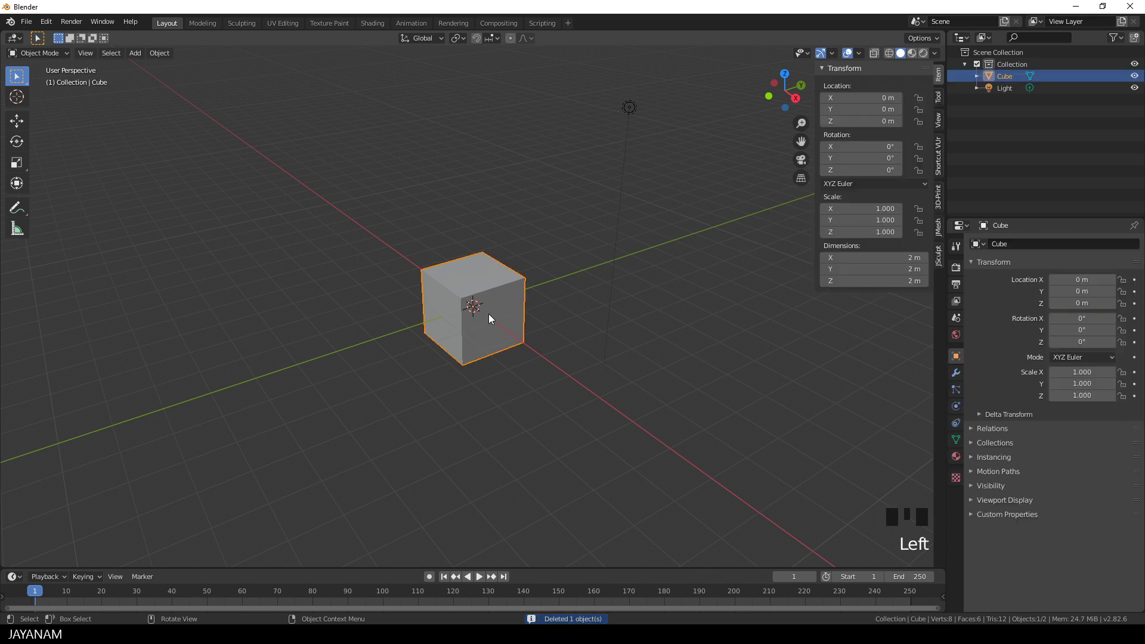
{"action": "key", "text": "Delete"}
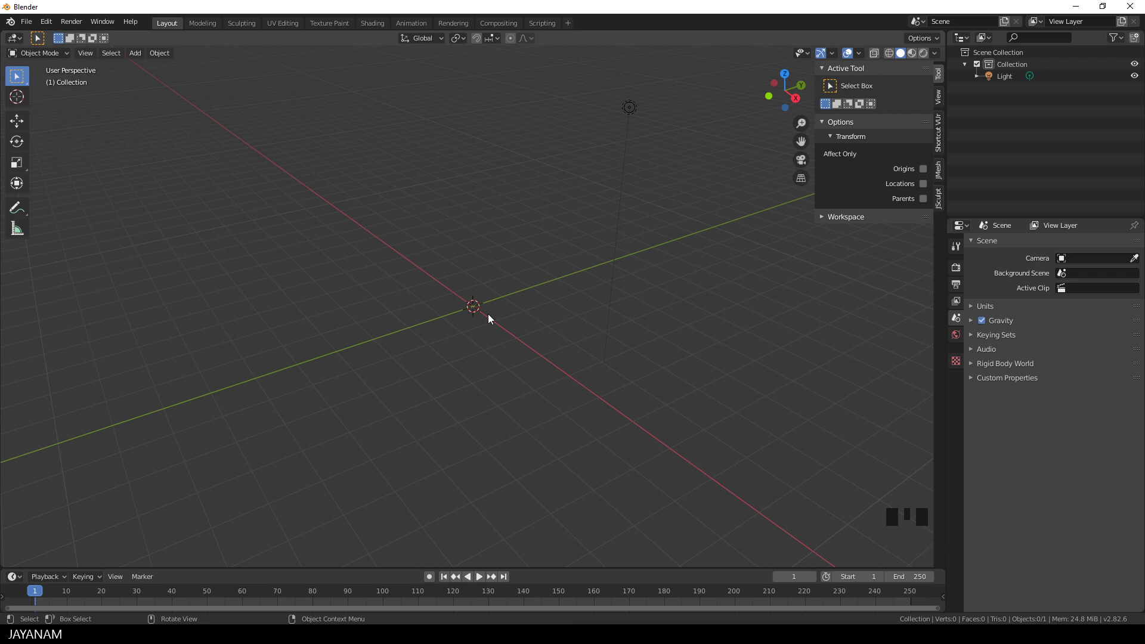
{"action": "left_click", "coordinate": [498, 39]}
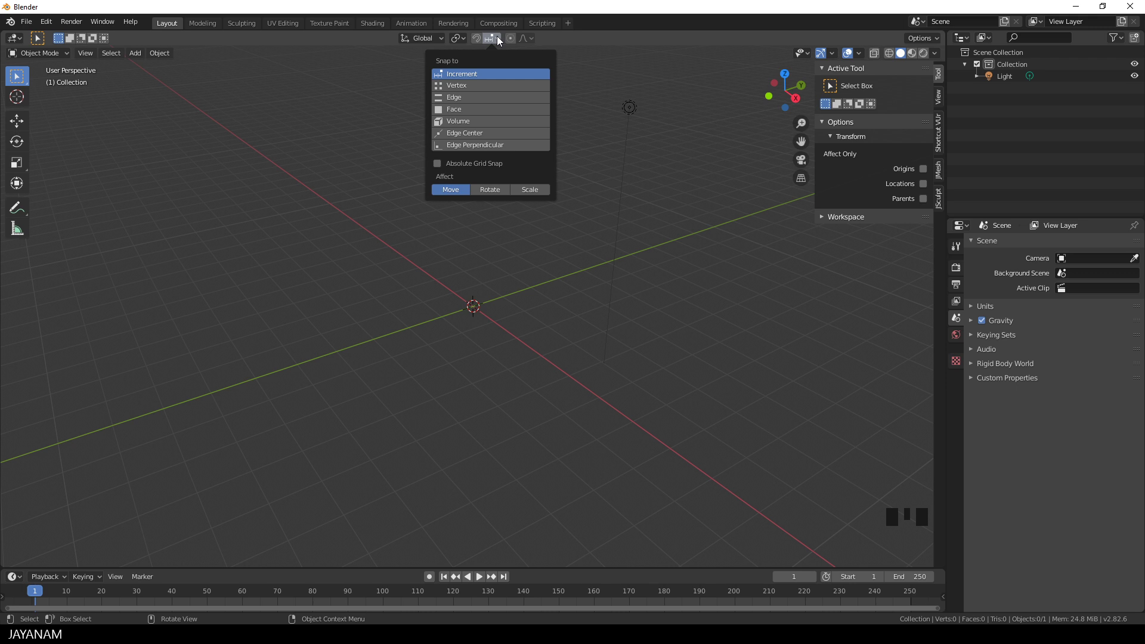
{"action": "left_click", "coordinate": [499, 39]}
{"action": "left_click", "coordinate": [476, 39]}
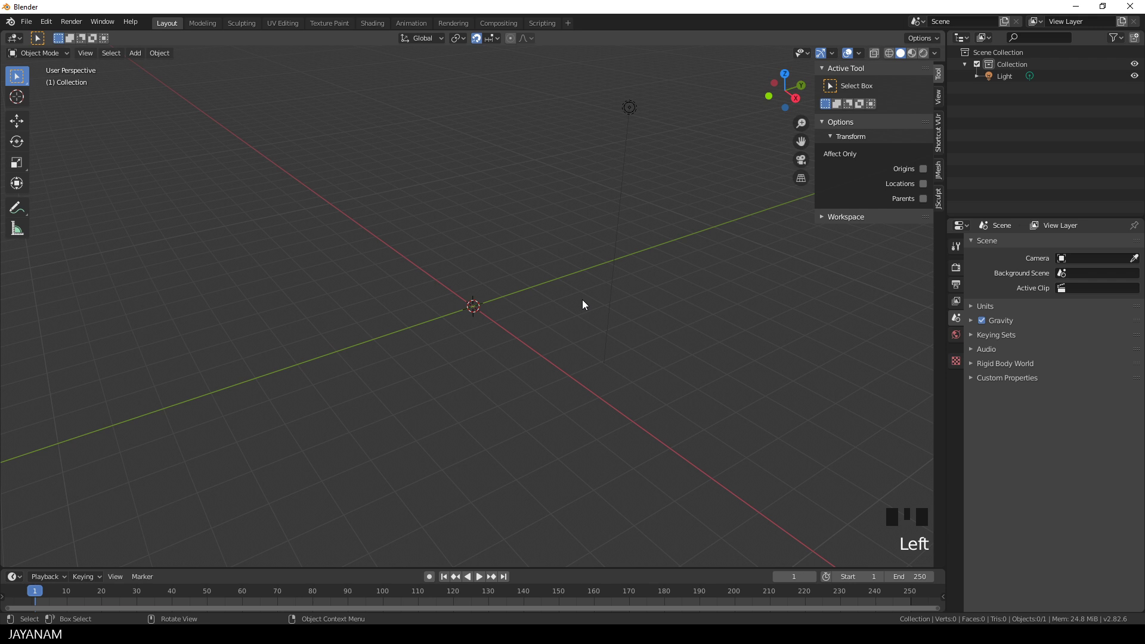
Step: Add a plane mesh and rotate its geometry 90 degrees about the X axis in Edit Mode
{"action": "key", "text": "shift+a"}
{"action": "mouse_move", "coordinate": [582, 300]}
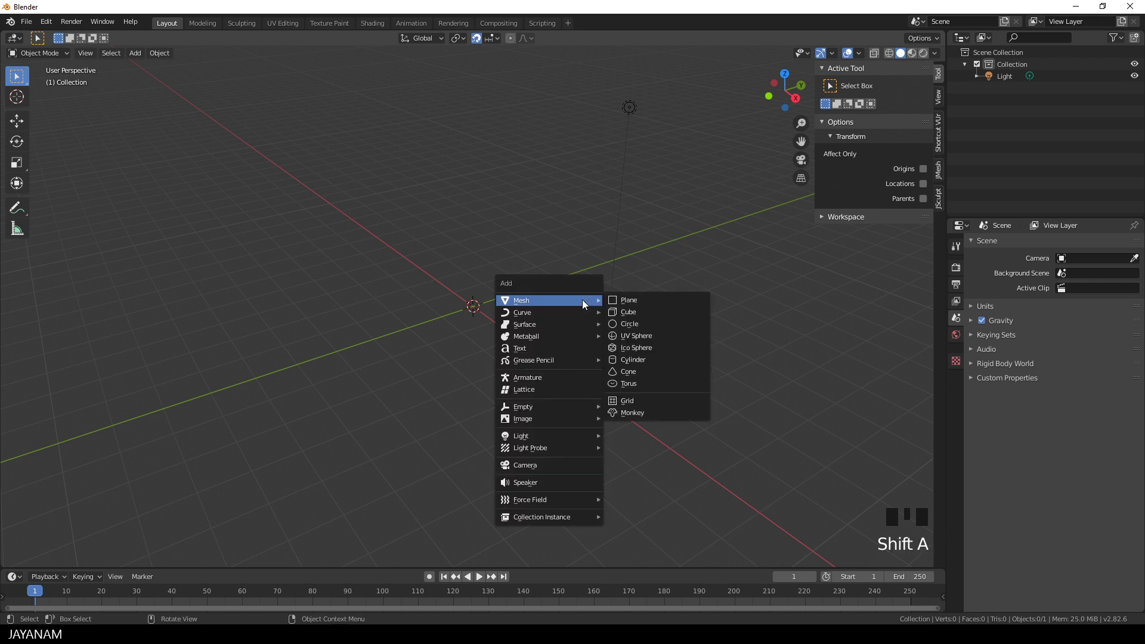
{"action": "left_click", "coordinate": [621, 297]}
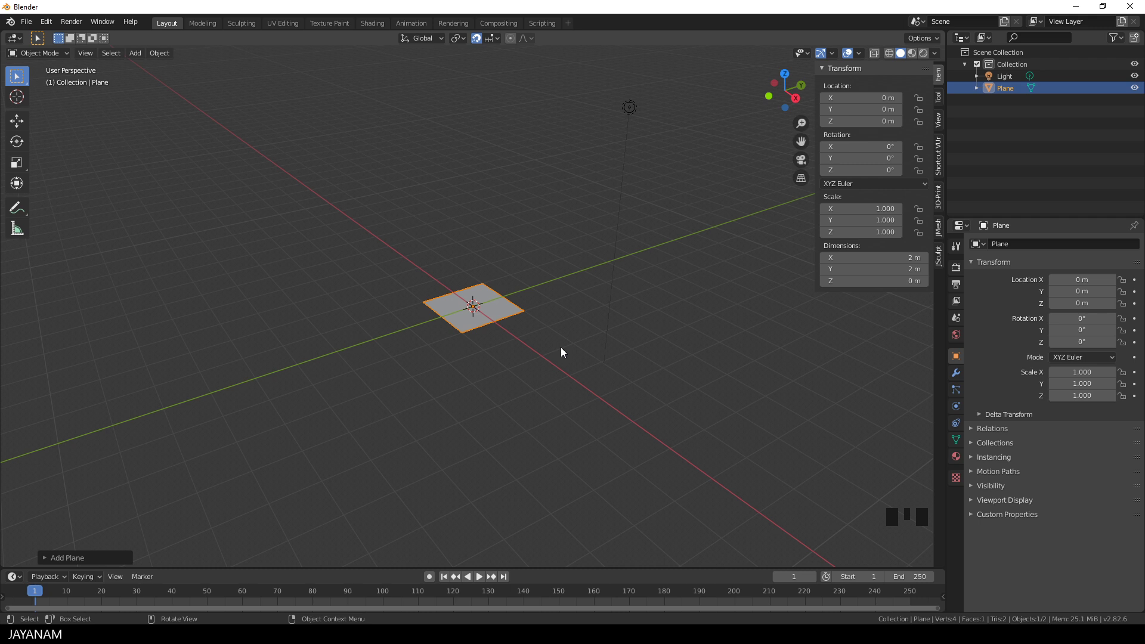
{"action": "key", "text": "Tab"}
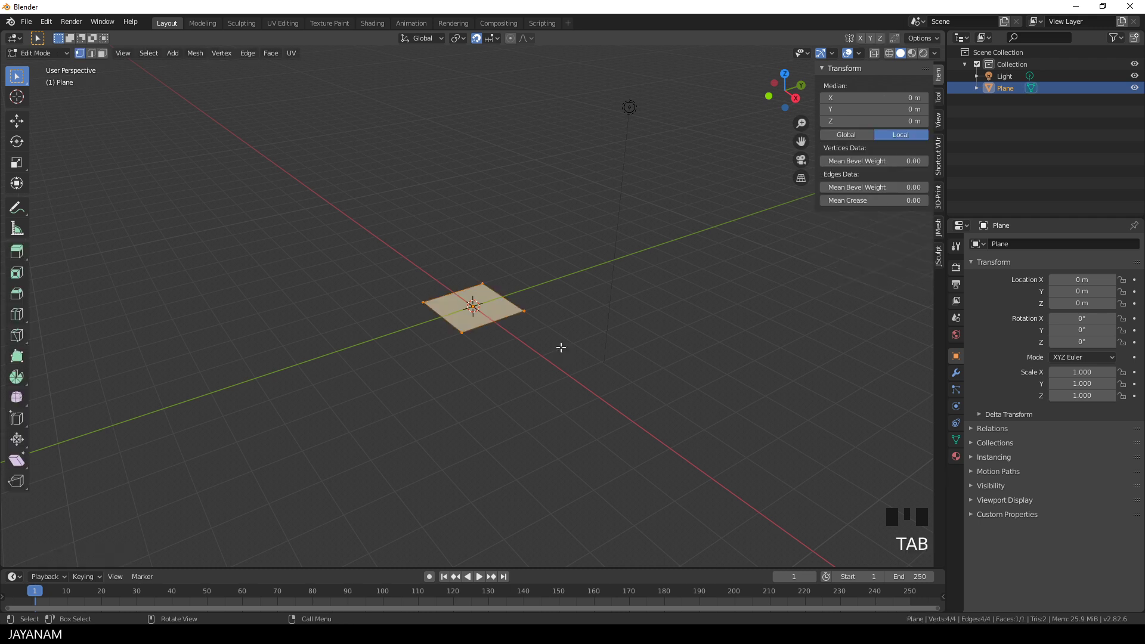
{"action": "key", "text": "r"}
{"action": "type", "text": "x"}
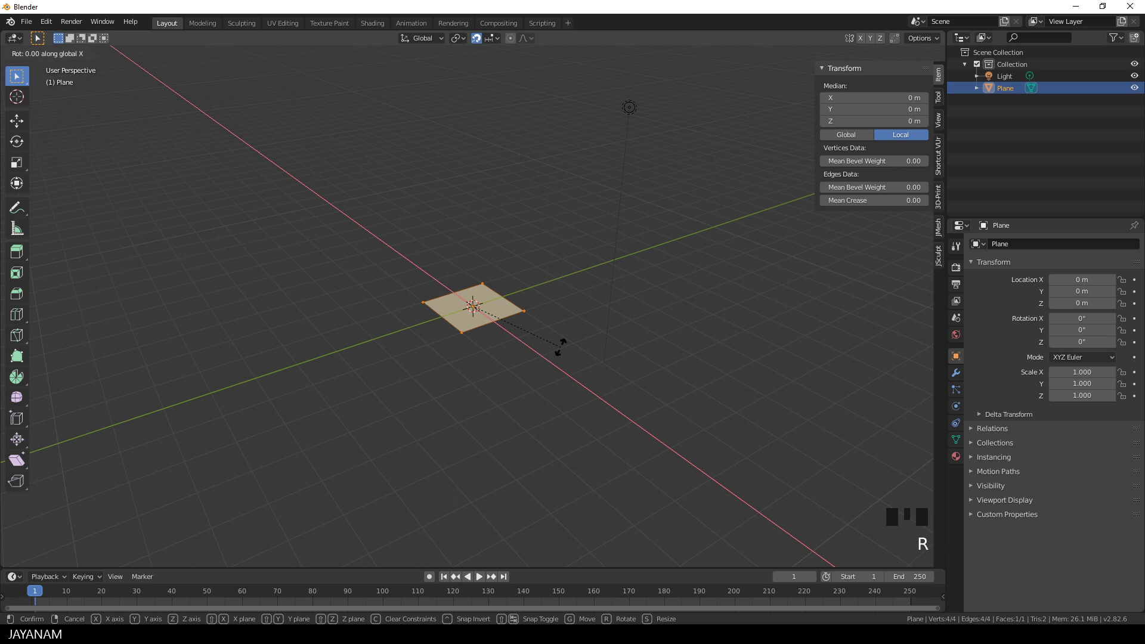
{"action": "type", "text": "90"}
{"action": "key", "text": "Return"}
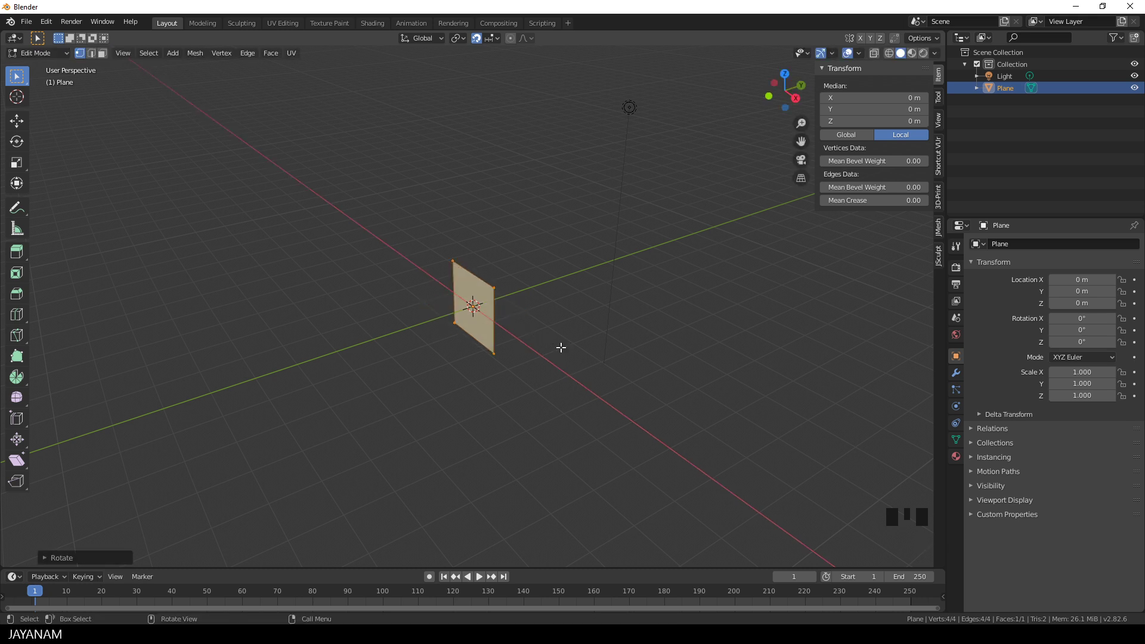
Step: Scale the upright plane's geometry by 0.5 in the front view
{"action": "middle_click_drag", "start_coordinate": [457, 358], "coordinate": [485, 364]}
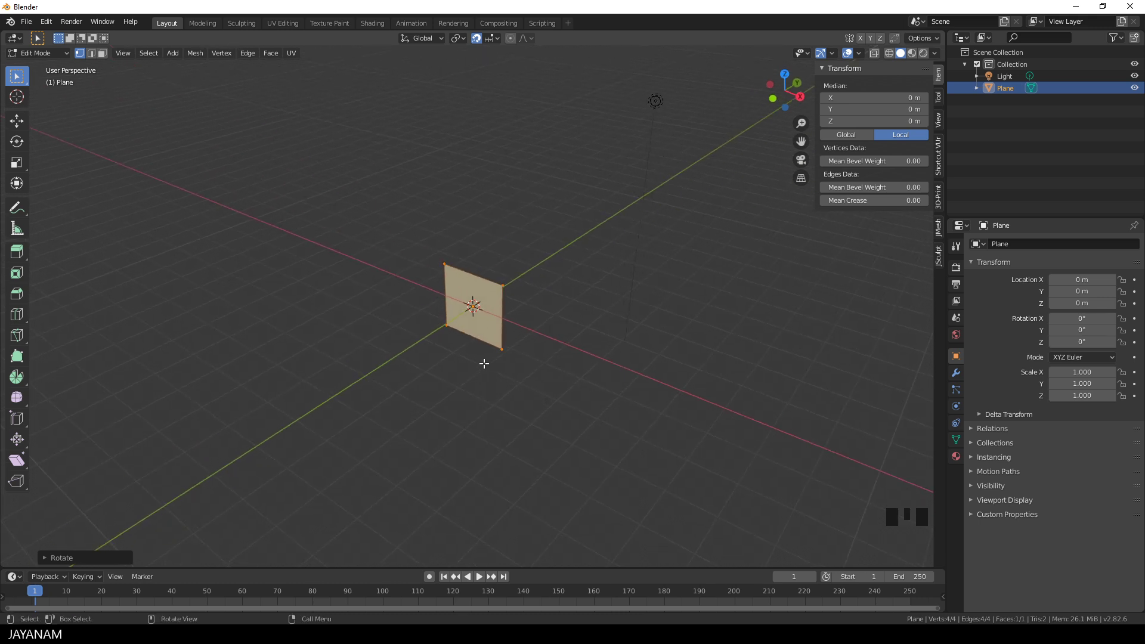
{"action": "key", "text": "KP_1"}
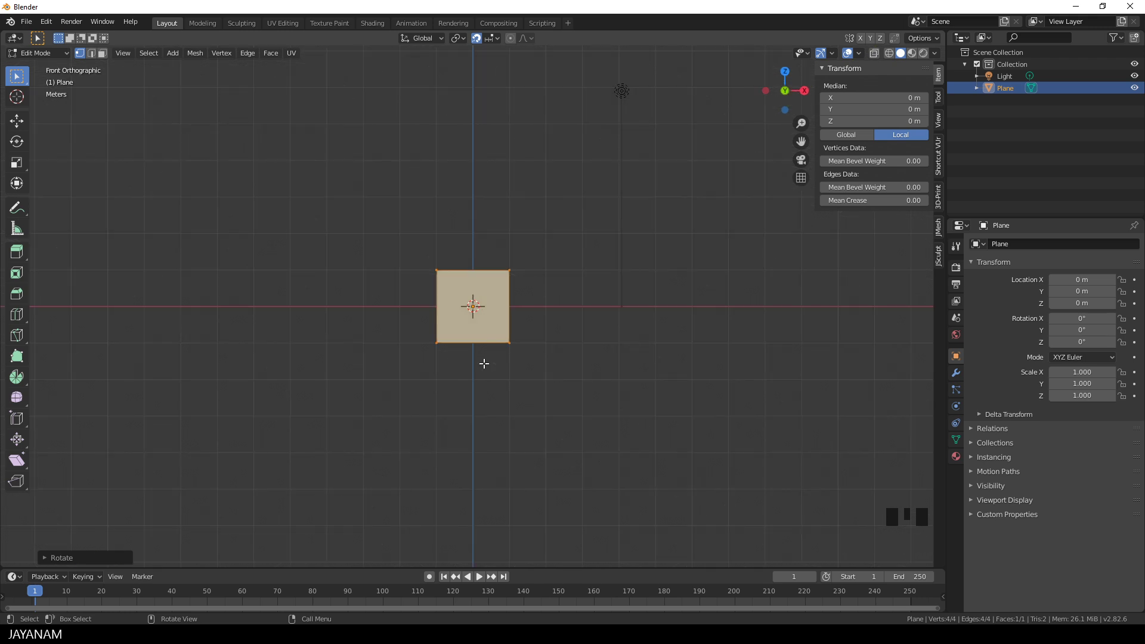
{"action": "key", "text": "s"}
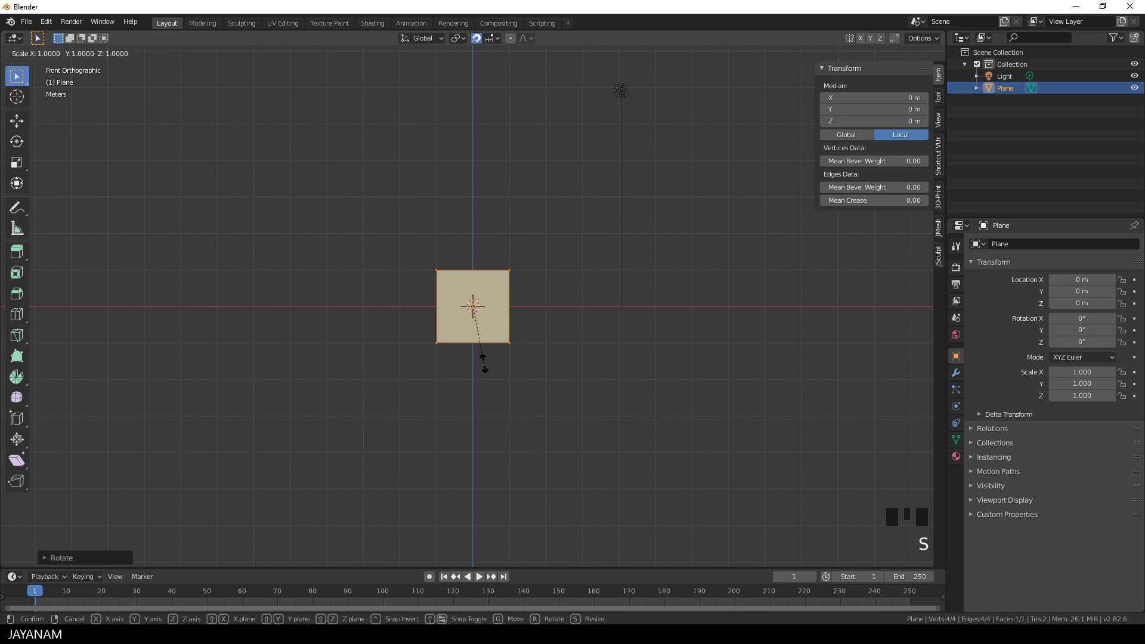
{"action": "type", "text": ".5"}
{"action": "key", "text": "Return"}
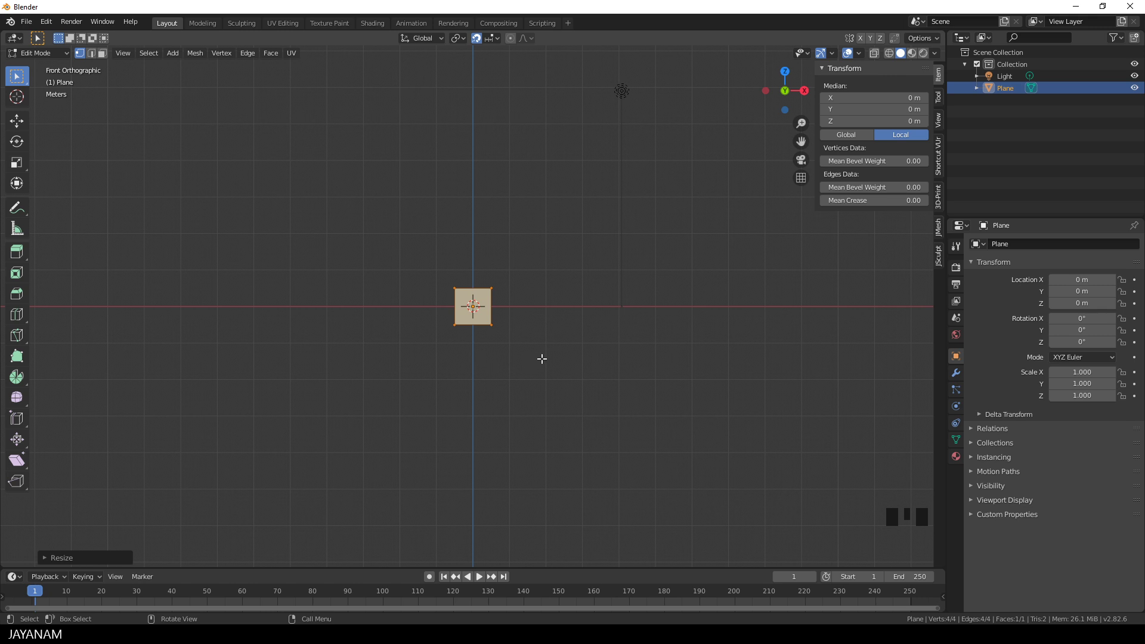
Step: Enable Auto Merge for mesh editing with a threshold of 0.05 m
{"action": "left_click", "coordinate": [939, 99]}
{"action": "left_click", "coordinate": [822, 121]}
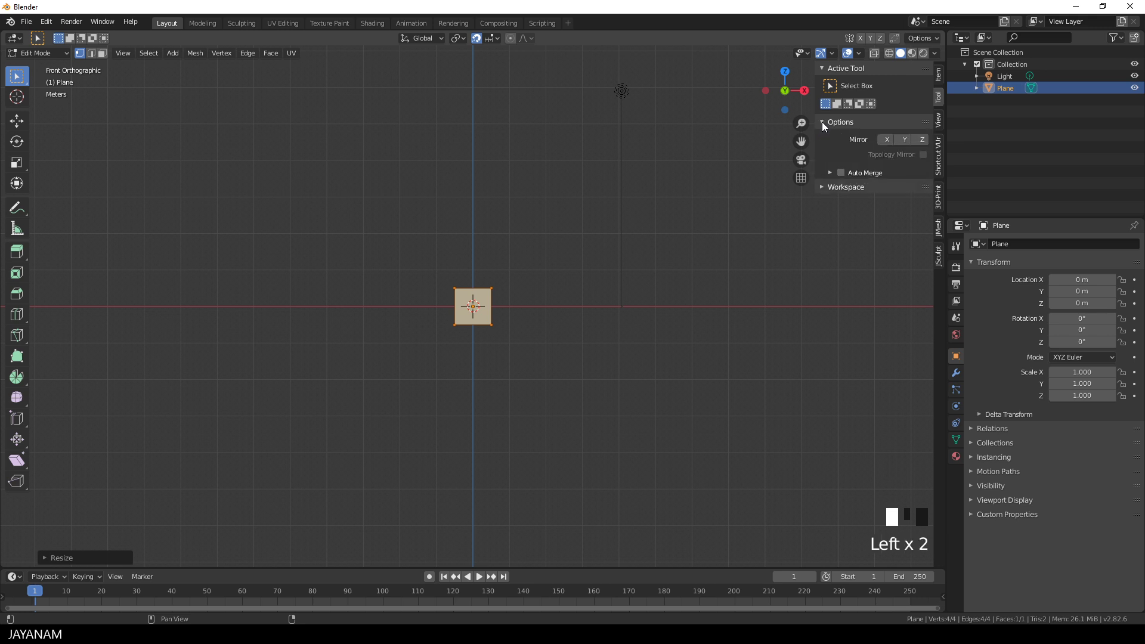
{"action": "left_click", "coordinate": [842, 173]}
{"action": "left_click", "coordinate": [830, 172]}
{"action": "left_click", "coordinate": [902, 202]}
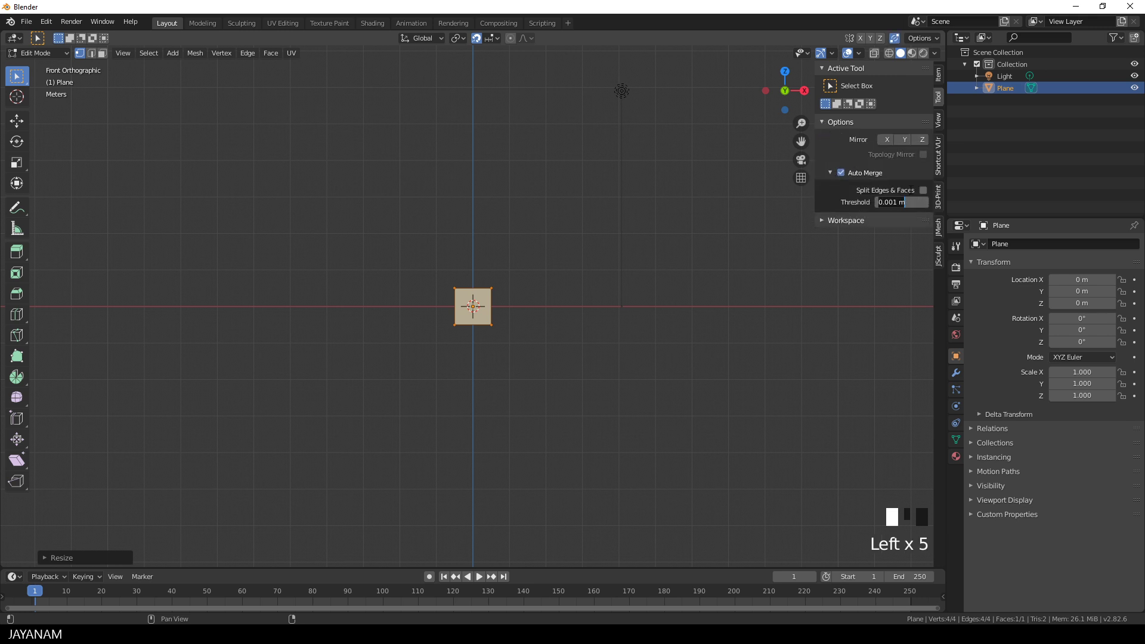
{"action": "type", "text": "0.05"}
{"action": "key", "text": "Return"}
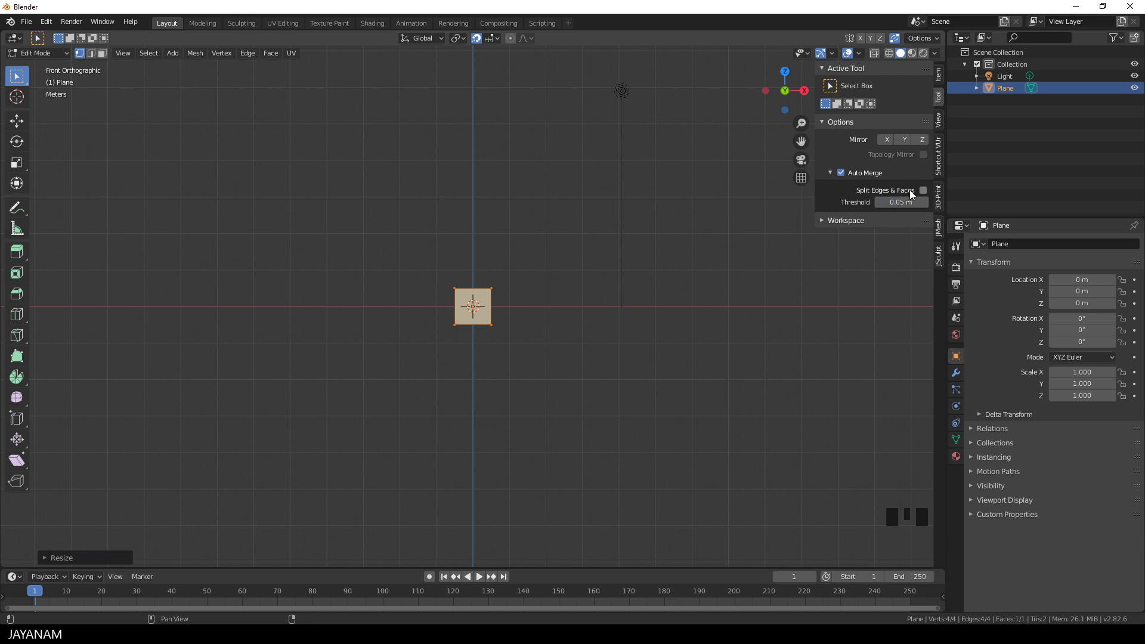
Step: Move the square face 0.5 m up and 2.5 m along negative X so its lower edge rests on the X axis
{"action": "scroll", "coordinate": [634, 341], "scroll_direction": "up", "scroll_amount": 3}
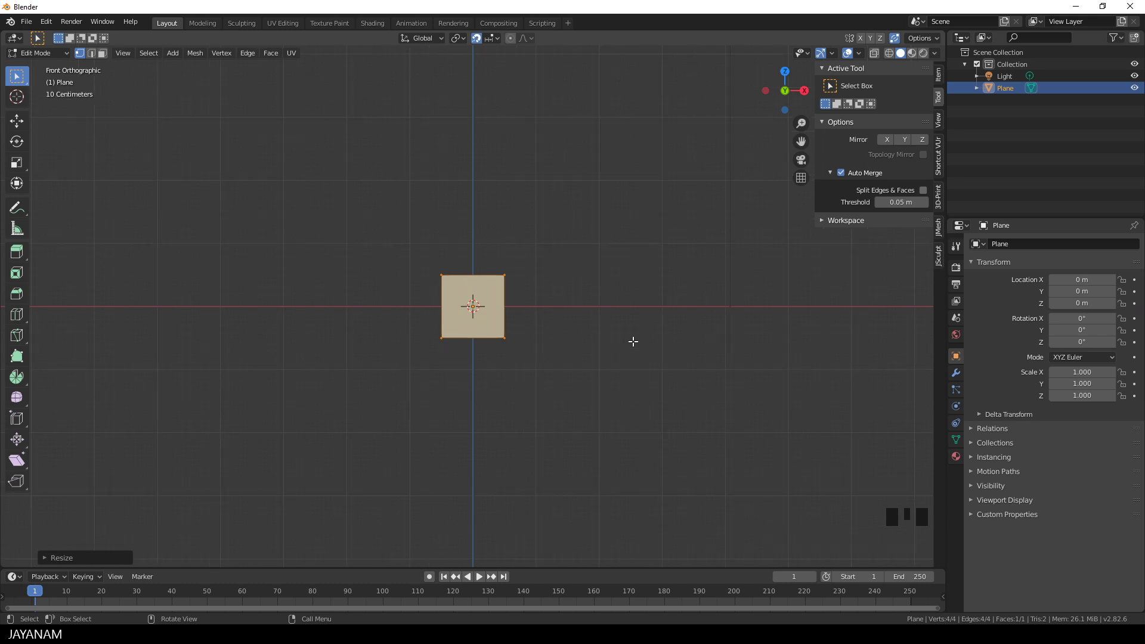
{"action": "left_click", "coordinate": [18, 124]}
{"action": "left_click_drag", "start_coordinate": [522, 307], "coordinate": [487, 309]}
{"action": "left_click_drag", "start_coordinate": [441, 259], "coordinate": [442, 226]}
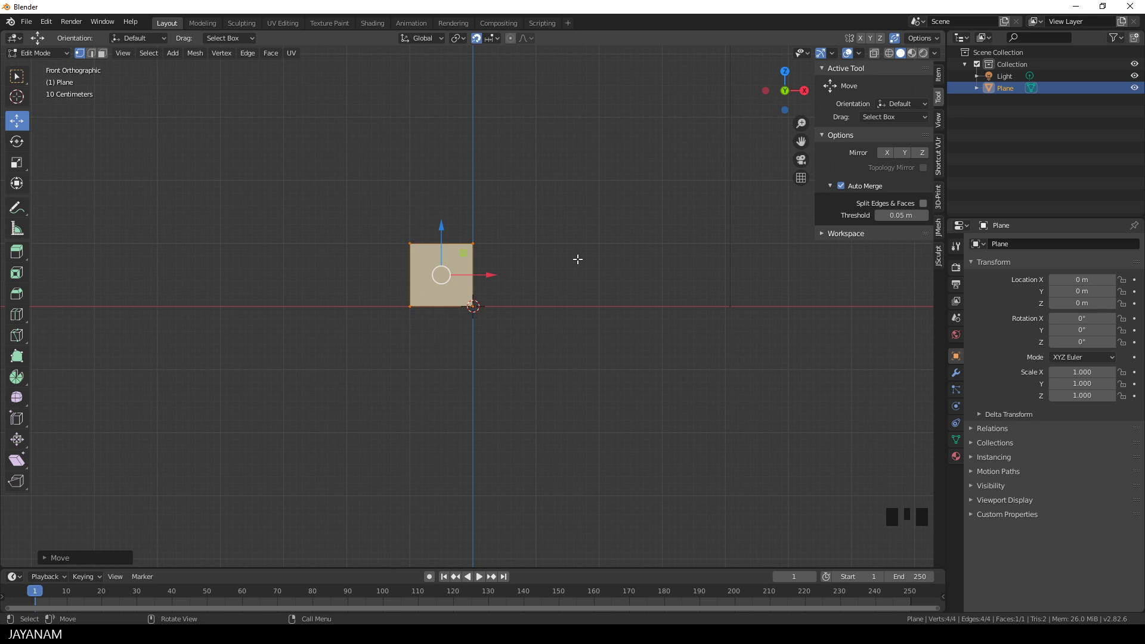
{"action": "left_click_drag", "start_coordinate": [491, 275], "coordinate": [360, 274]}
Step: Duplicate the square upward four times in 1 m increments to stack a column of five faces
{"action": "middle_click_drag", "start_coordinate": [450, 243], "coordinate": [495, 301], "text": "shift"}
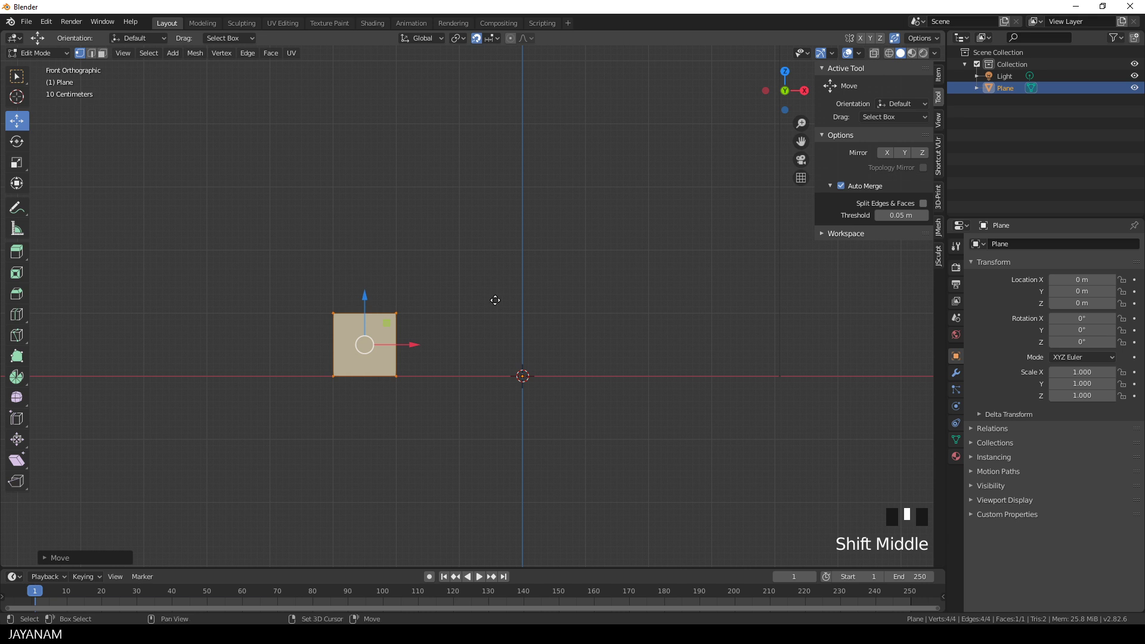
{"action": "key", "text": "shift+d"}
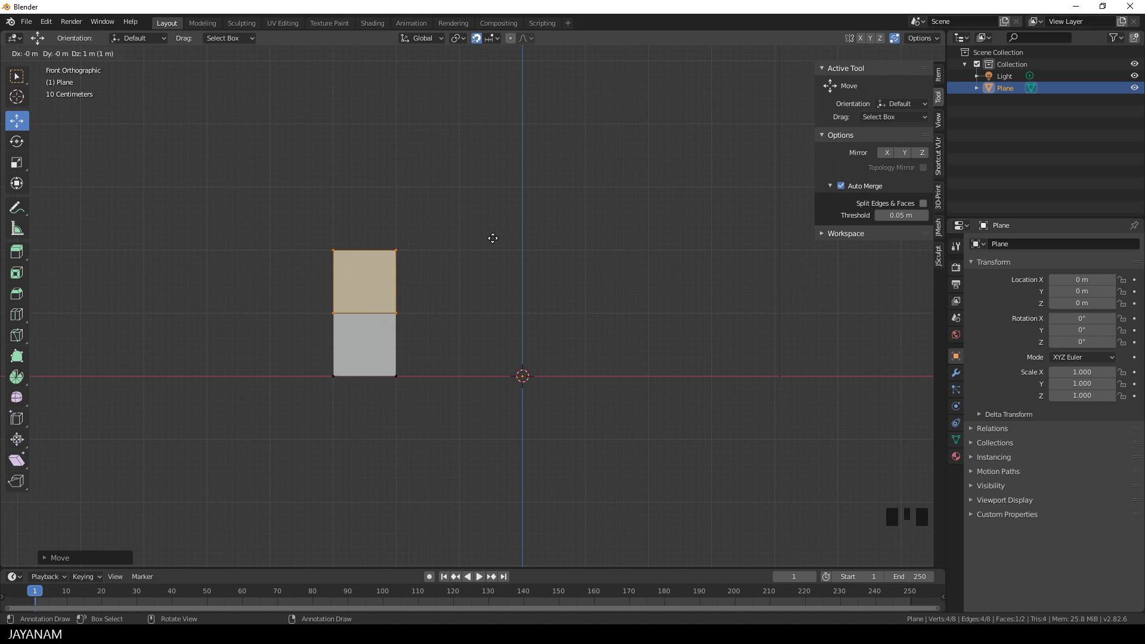
{"action": "left_click", "coordinate": [493, 238]}
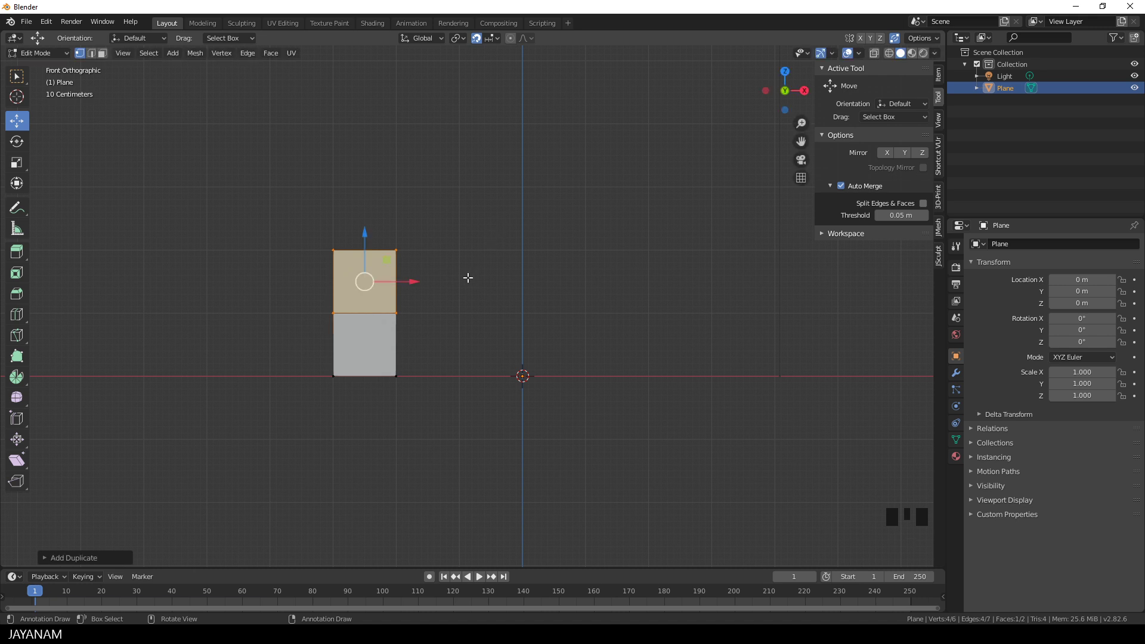
{"action": "key", "text": "shift+d"}
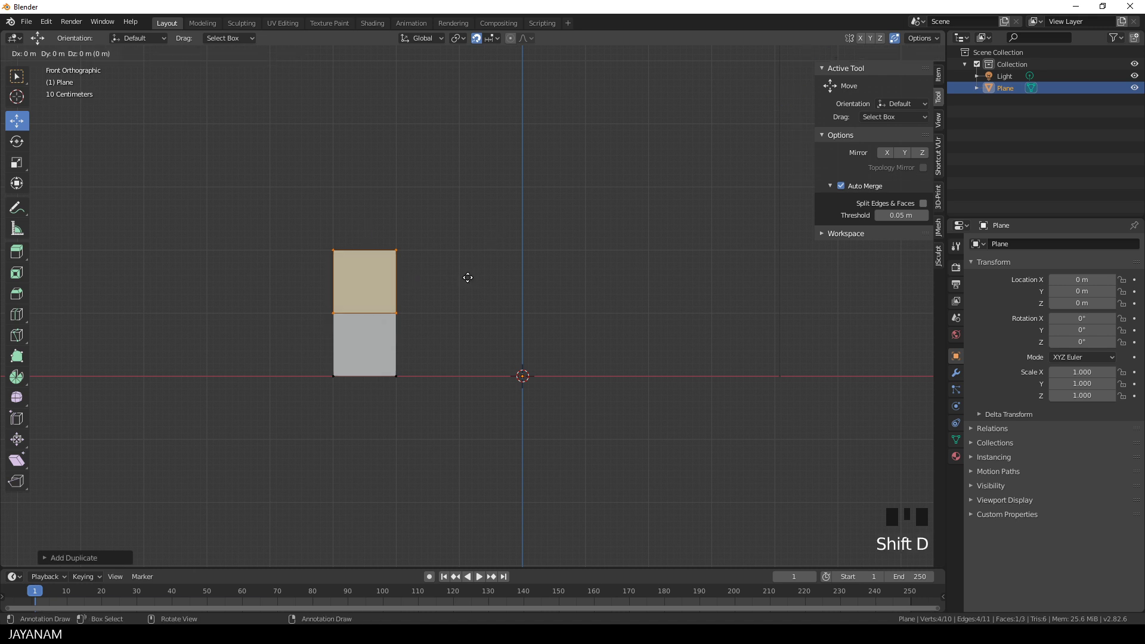
{"action": "left_click", "coordinate": [467, 217]}
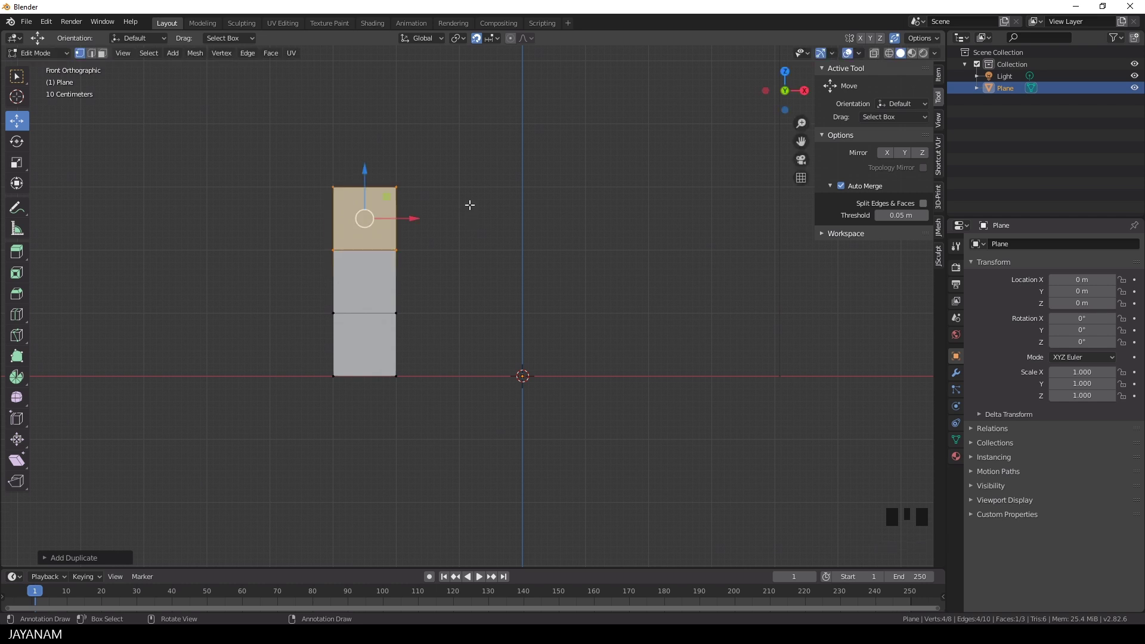
{"action": "key", "text": "shift+d"}
{"action": "left_click", "coordinate": [470, 138]}
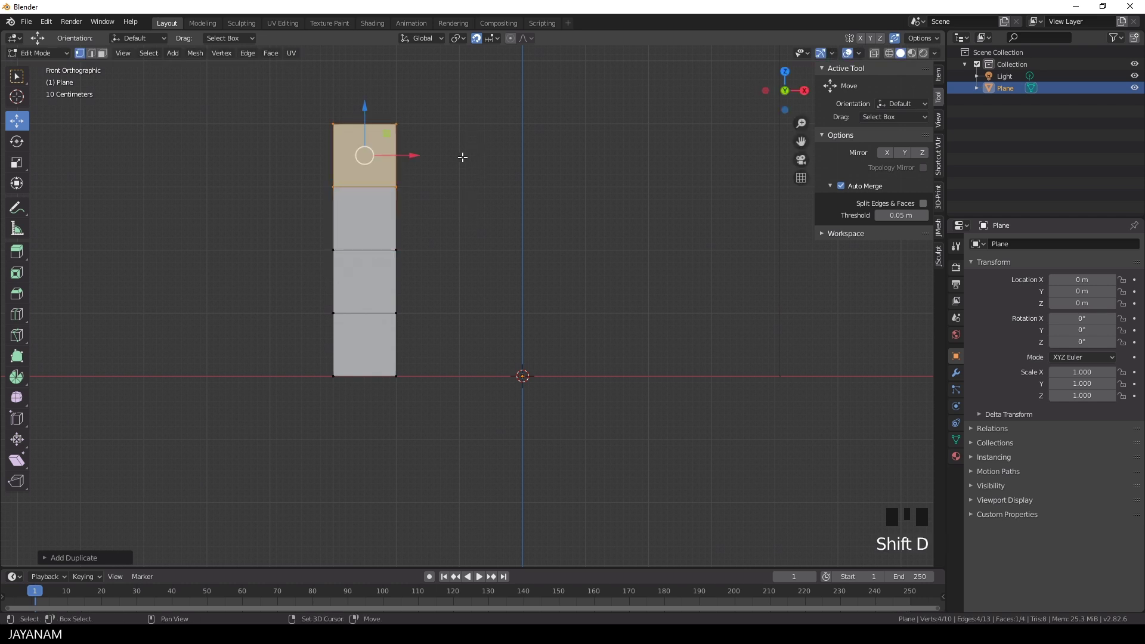
{"action": "middle_click_drag", "start_coordinate": [460, 156], "coordinate": [461, 248], "text": "shift"}
{"action": "key", "text": "shift+d"}
{"action": "left_click", "coordinate": [461, 184]}
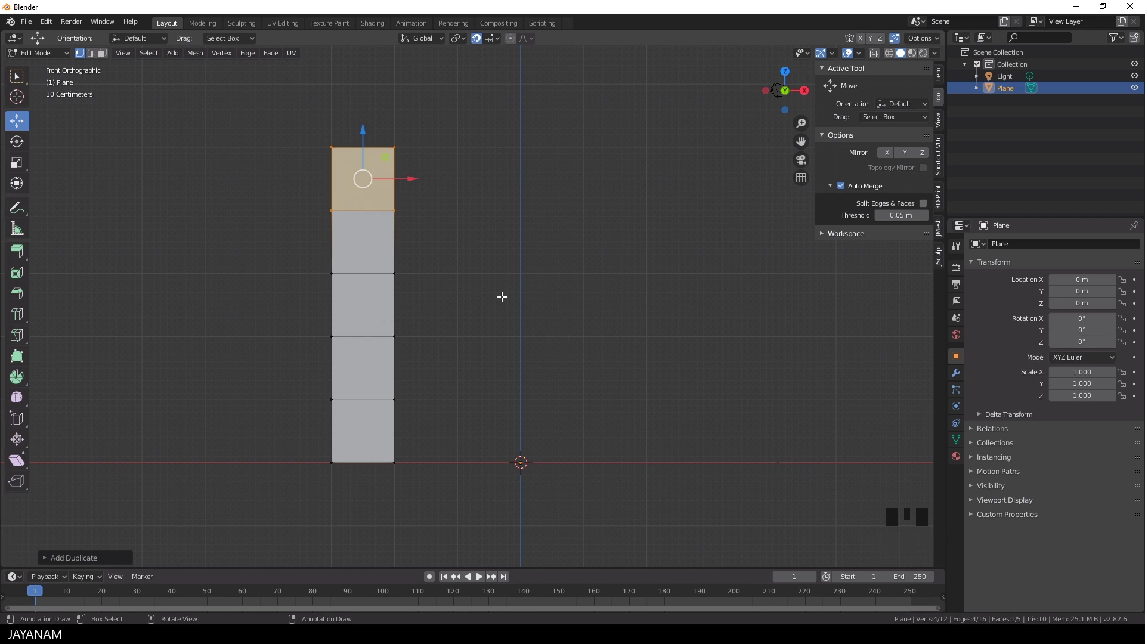
Step: Duplicate the four lower faces of the column 1 m along positive X, using face selection
{"action": "left_click", "coordinate": [101, 54]}
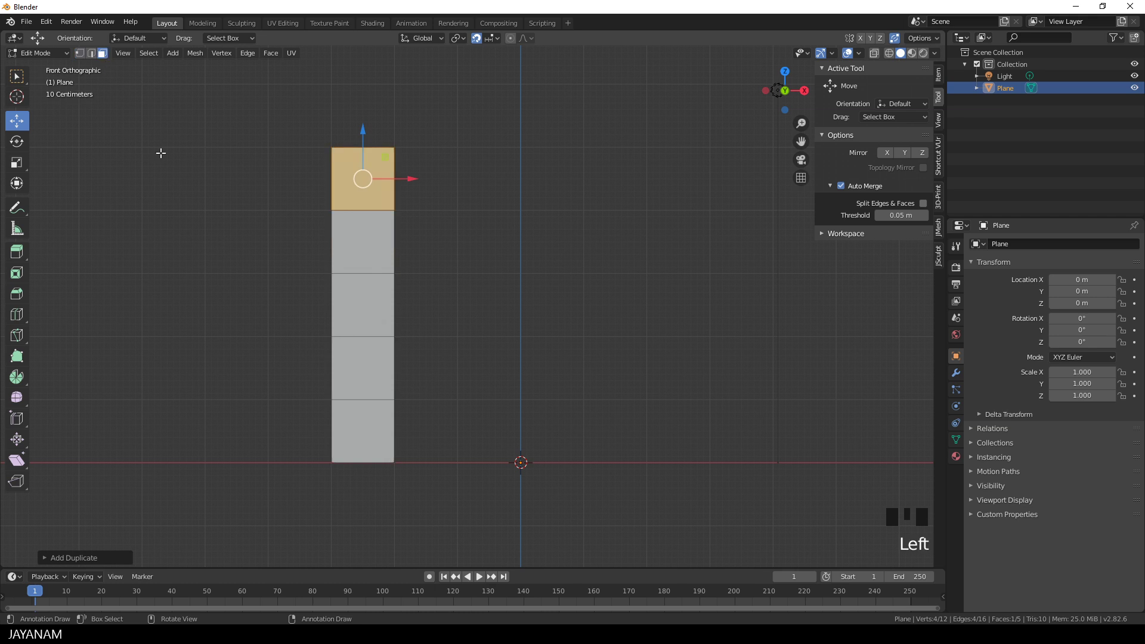
{"action": "left_click", "coordinate": [17, 77]}
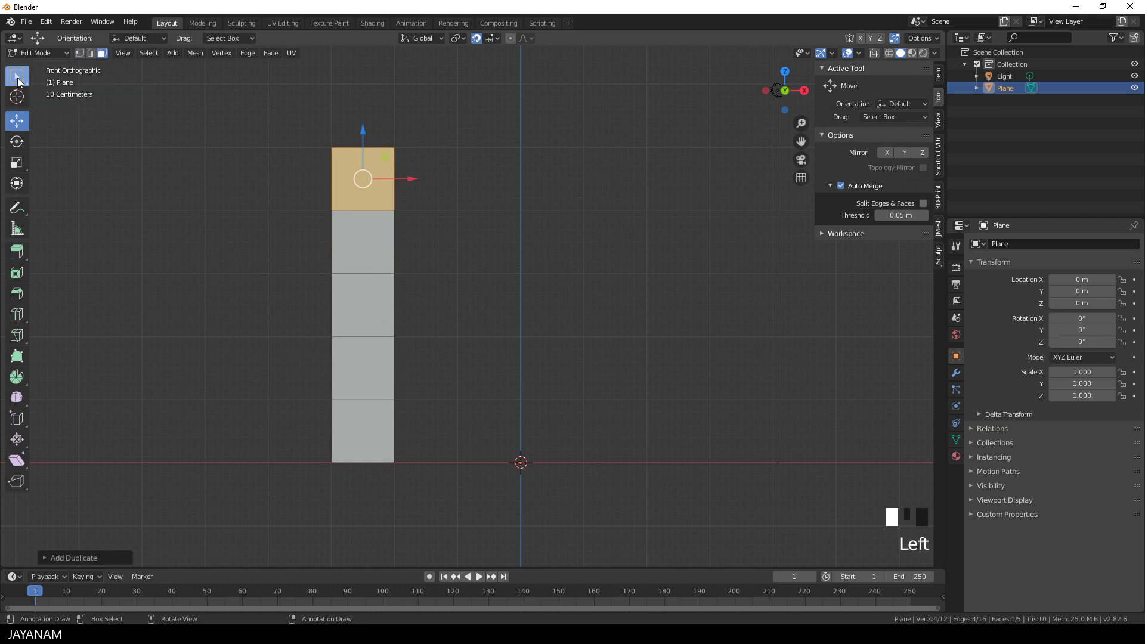
{"action": "left_click_drag", "start_coordinate": [283, 237], "coordinate": [469, 483]}
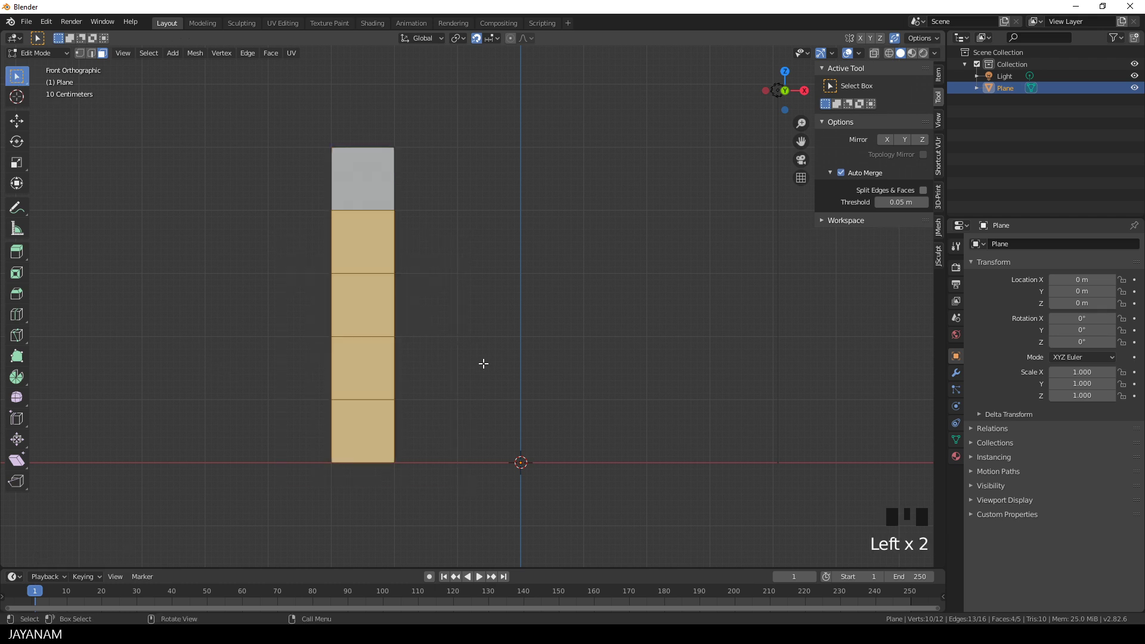
{"action": "key", "text": "shift+d"}
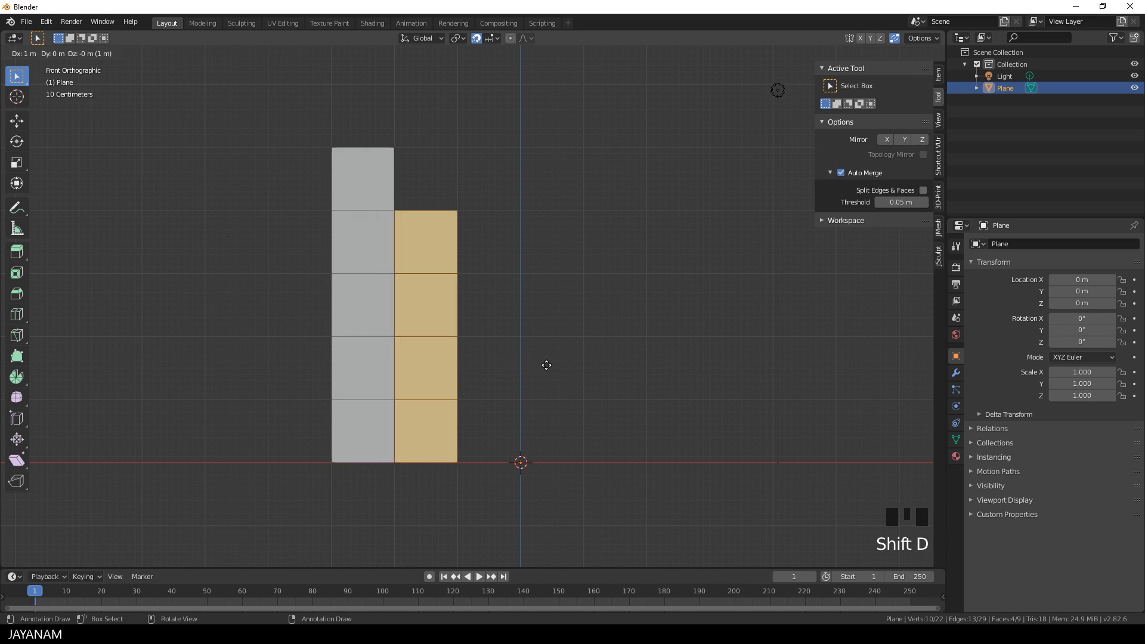
{"action": "left_click", "coordinate": [546, 365]}
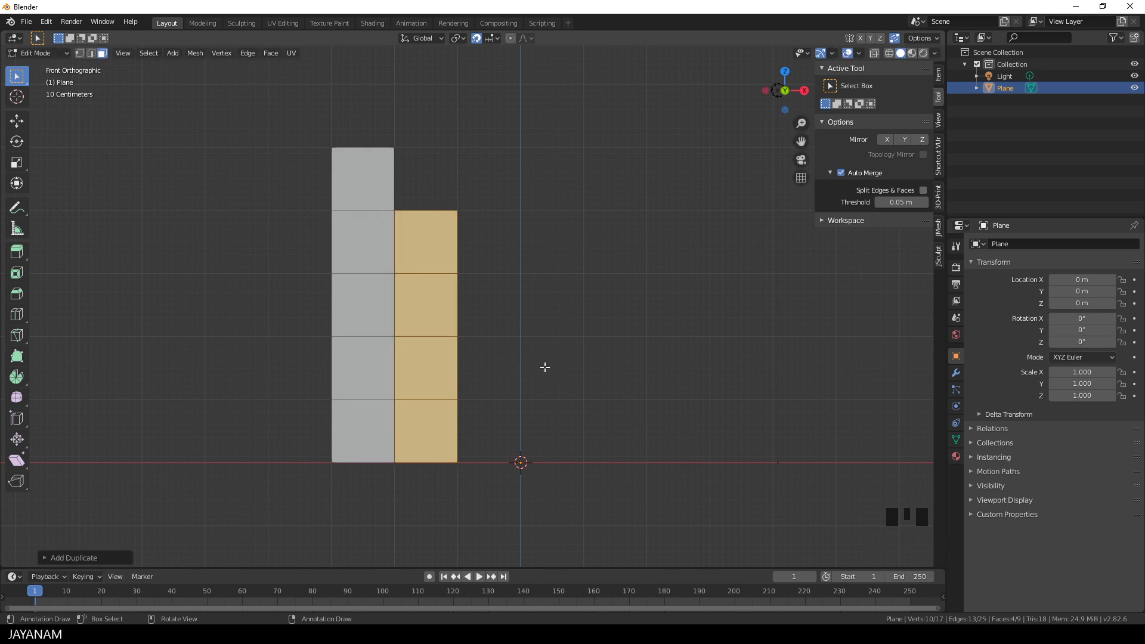
Step: Continue the descending steps with duplicated columns of three and two faces, each placed 1 m further along positive X
{"action": "left_click", "coordinate": [425, 236], "text": "shift"}
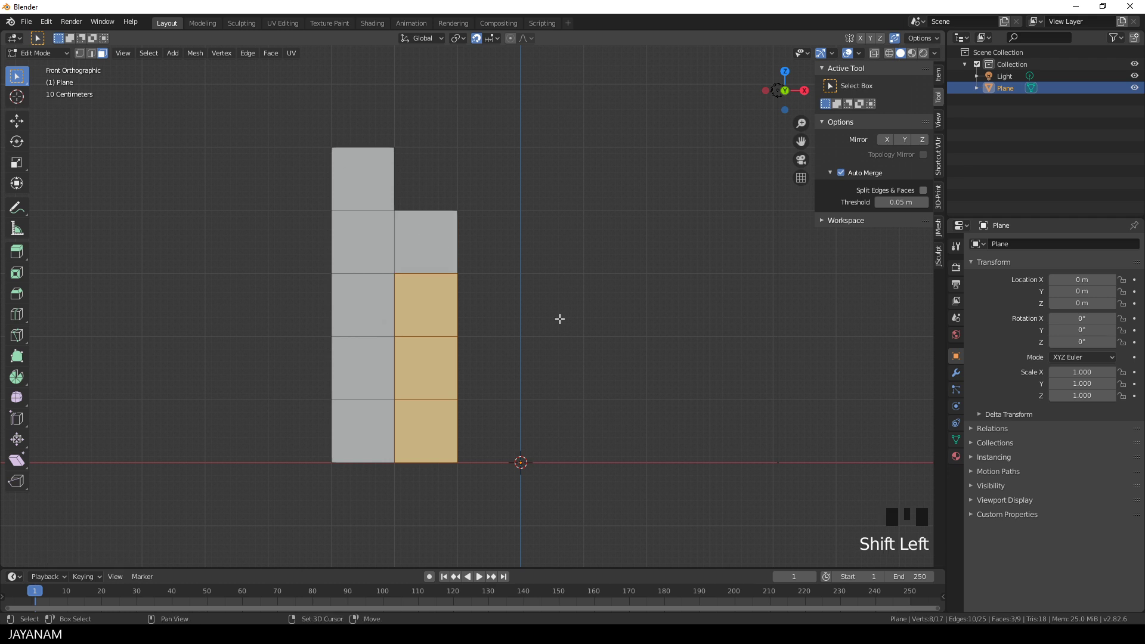
{"action": "key", "text": "shift+d"}
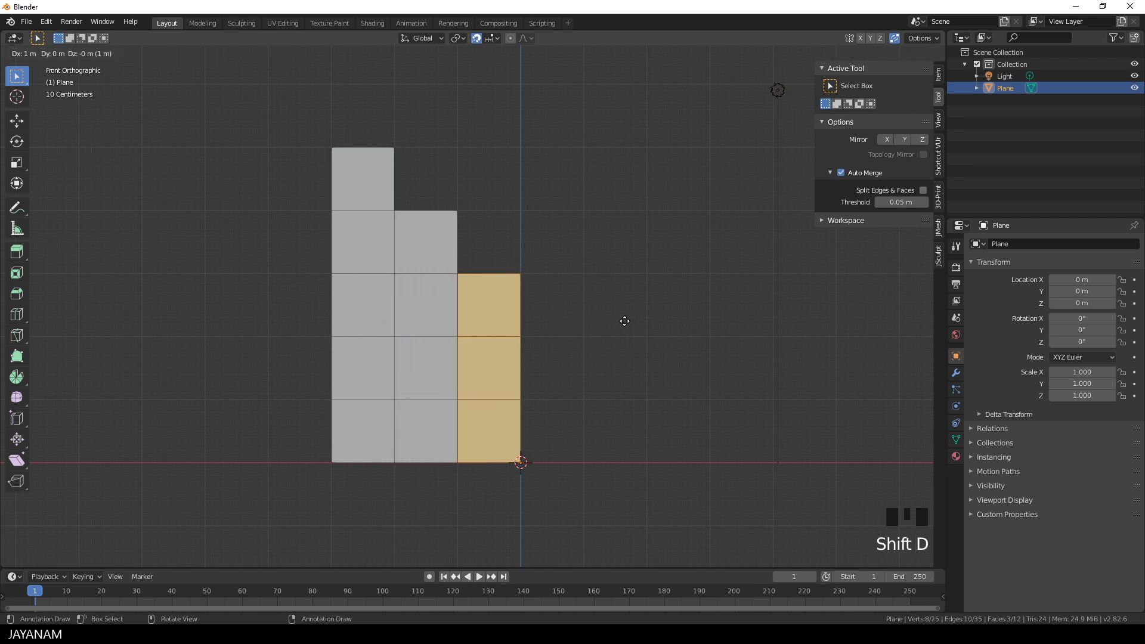
{"action": "left_click", "coordinate": [624, 321]}
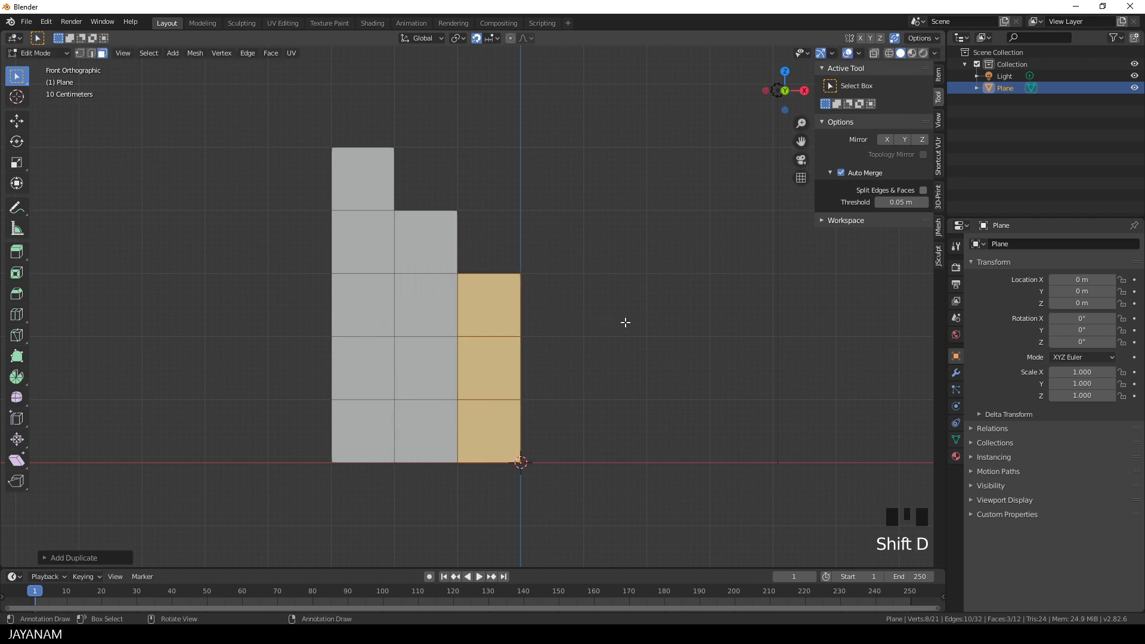
{"action": "left_click", "coordinate": [501, 306], "text": "shift"}
{"action": "key", "text": "shift+d"}
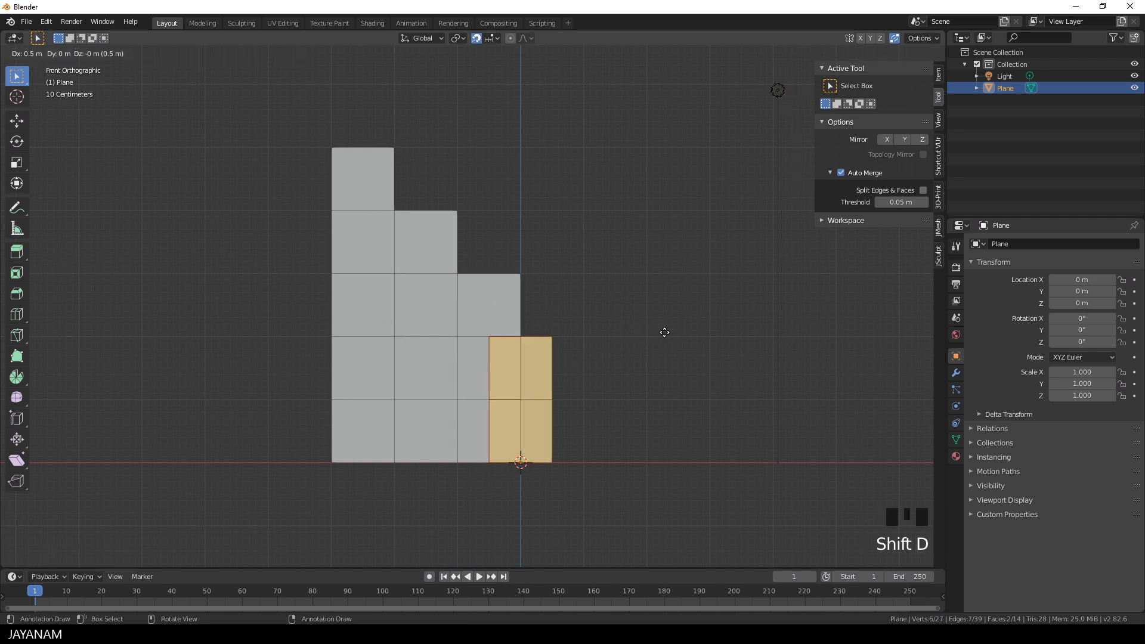
{"action": "left_click", "coordinate": [692, 332]}
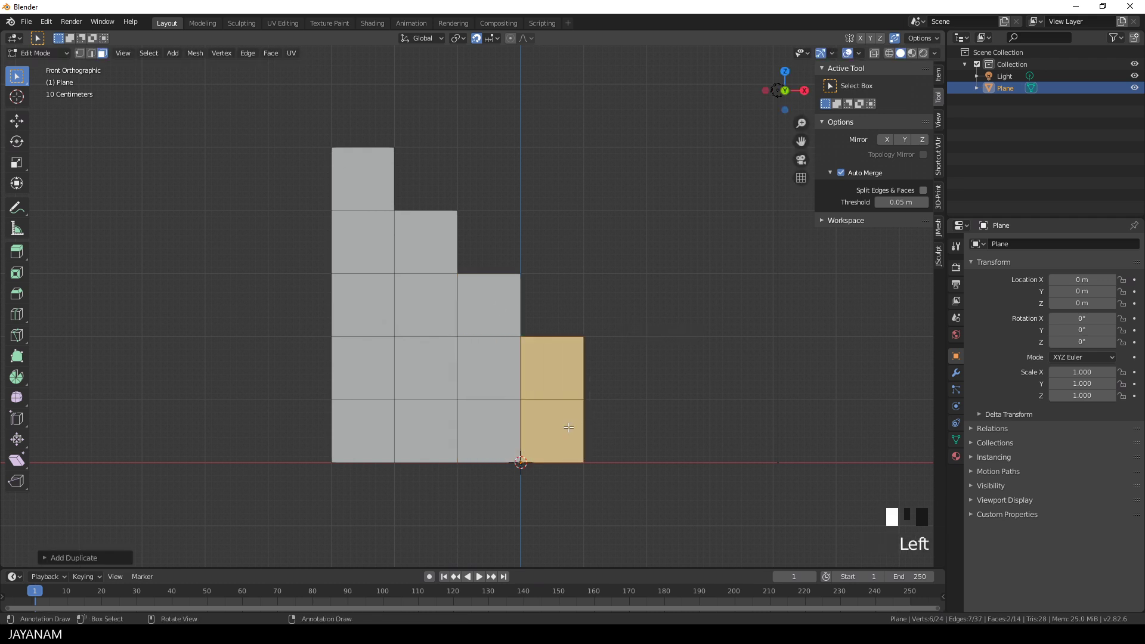
Step: Duplicate the bottom face of the two-face column 1 m along positive X as the lowest stair step
{"action": "left_click", "coordinate": [630, 410]}
{"action": "key", "text": "shift+d"}
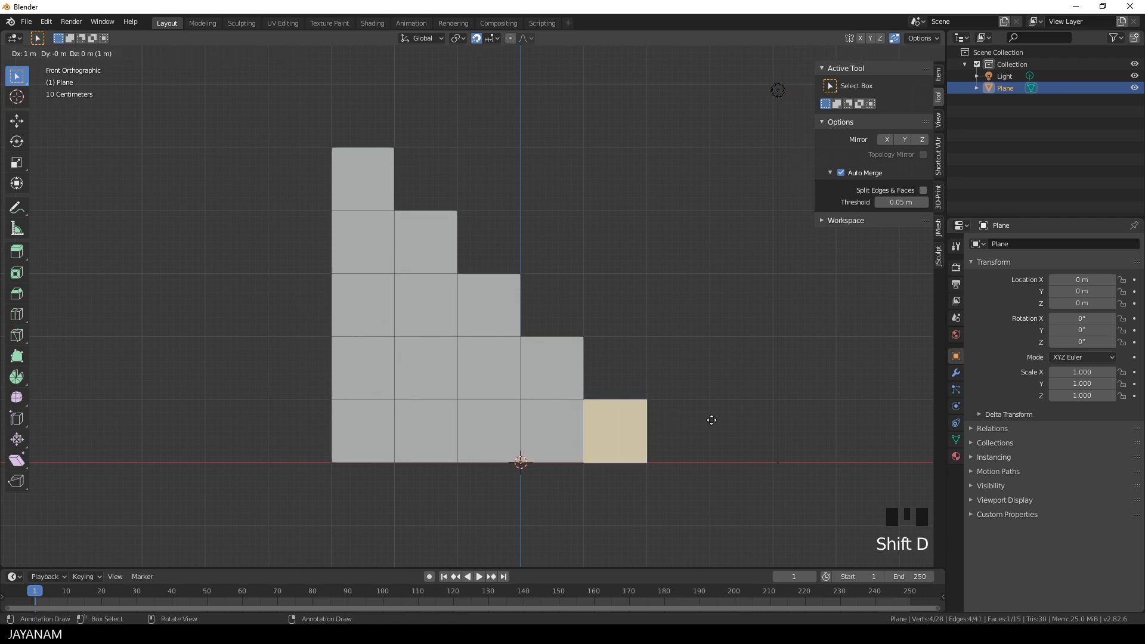
{"action": "left_click", "coordinate": [712, 420]}
{"action": "scroll", "coordinate": [710, 420], "scroll_direction": "down", "scroll_amount": 2}
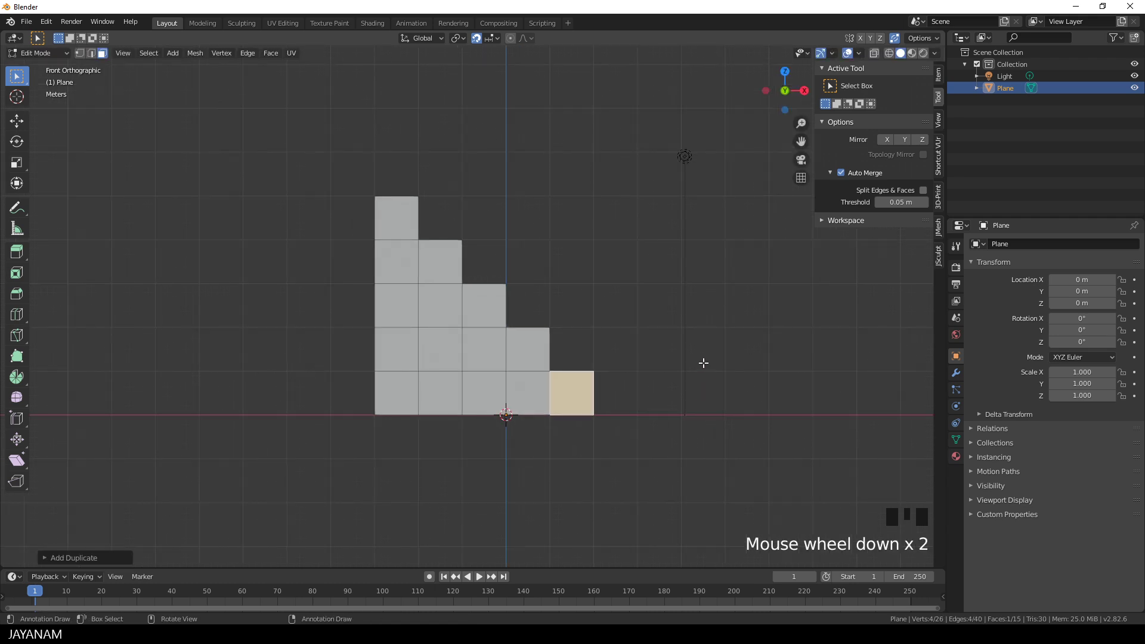
Step: Move all faces of the stair profile along negative Y, away from the X axis
{"action": "scroll", "coordinate": [711, 352], "scroll_direction": "down", "scroll_amount": 2}
{"action": "middle_click_drag", "start_coordinate": [686, 324], "coordinate": [578, 360]}
{"action": "scroll", "coordinate": [593, 394], "scroll_direction": "up", "scroll_amount": 2}
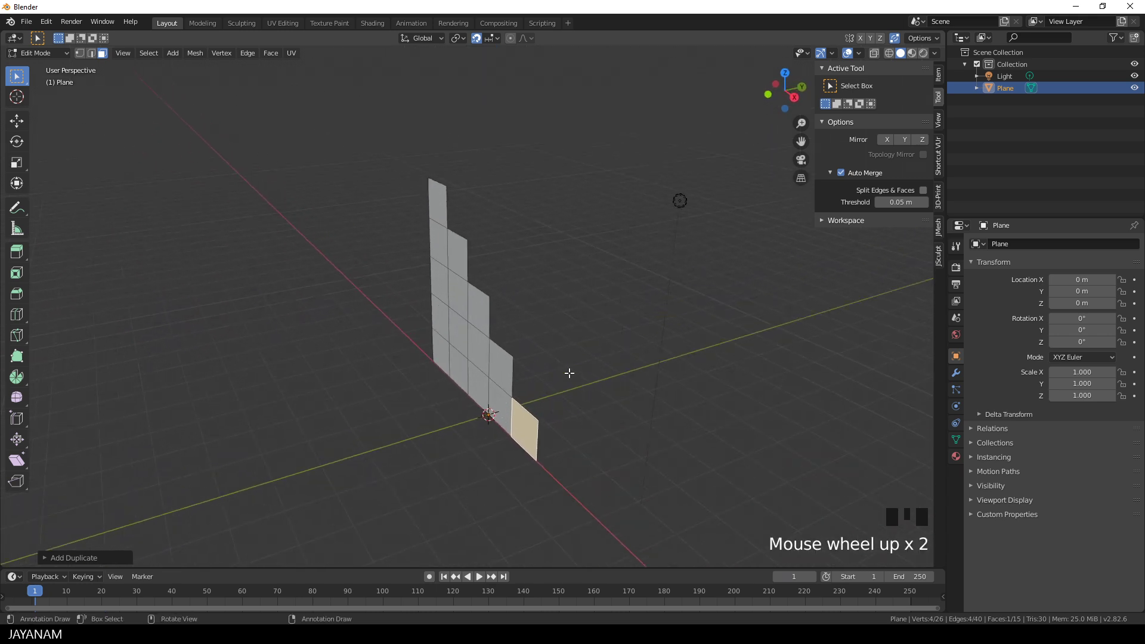
{"action": "key", "text": "a"}
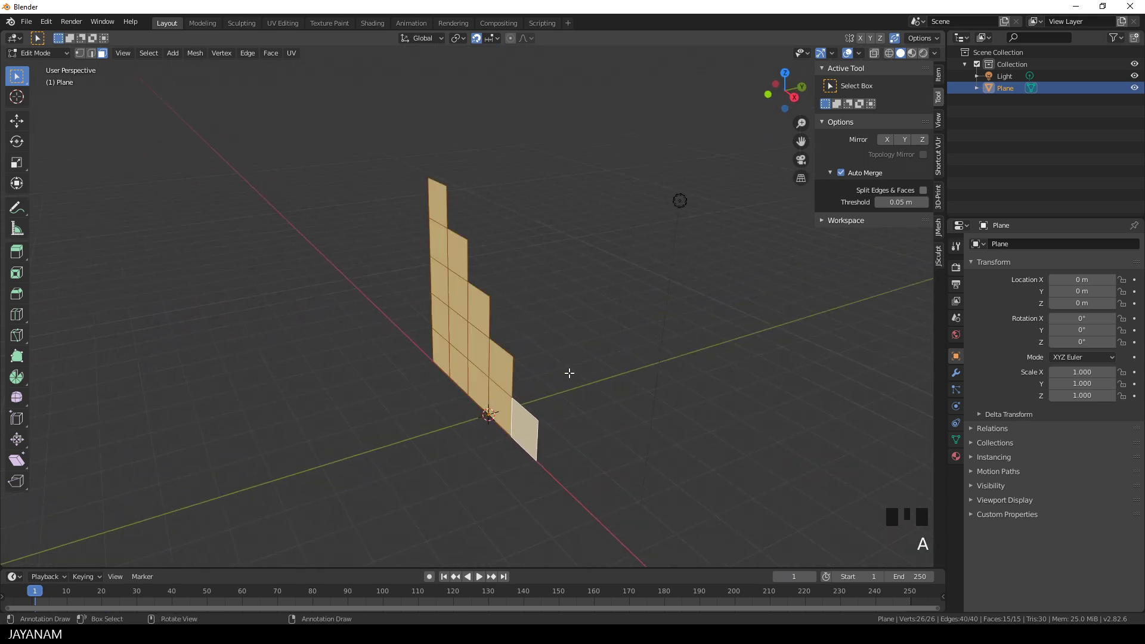
{"action": "left_click", "coordinate": [16, 120]}
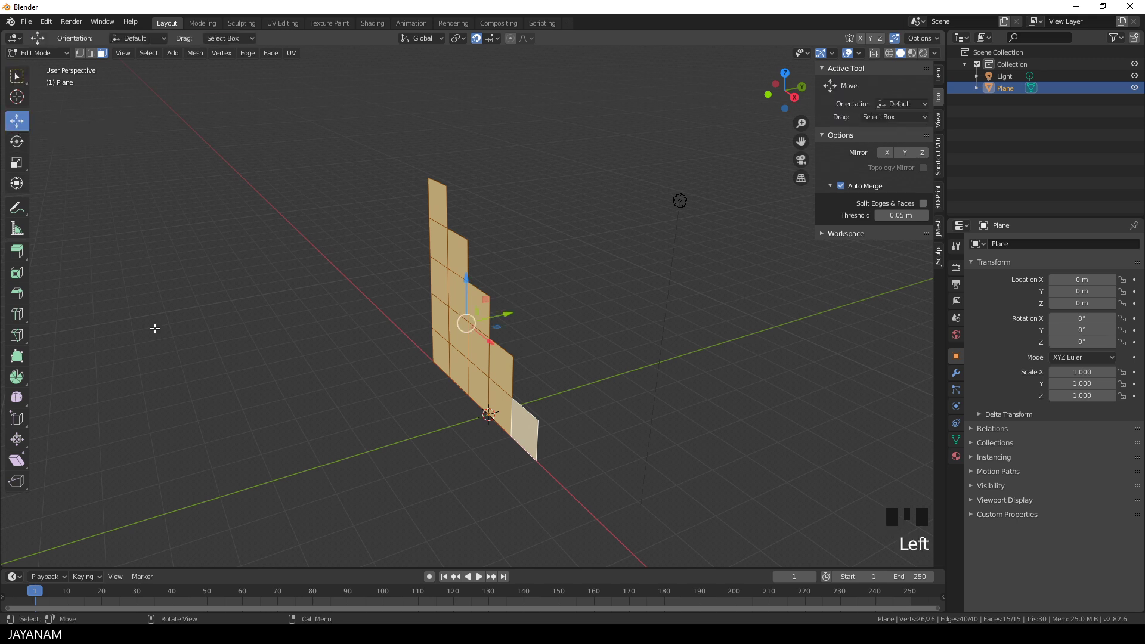
{"action": "left_click_drag", "start_coordinate": [508, 315], "coordinate": [418, 345]}
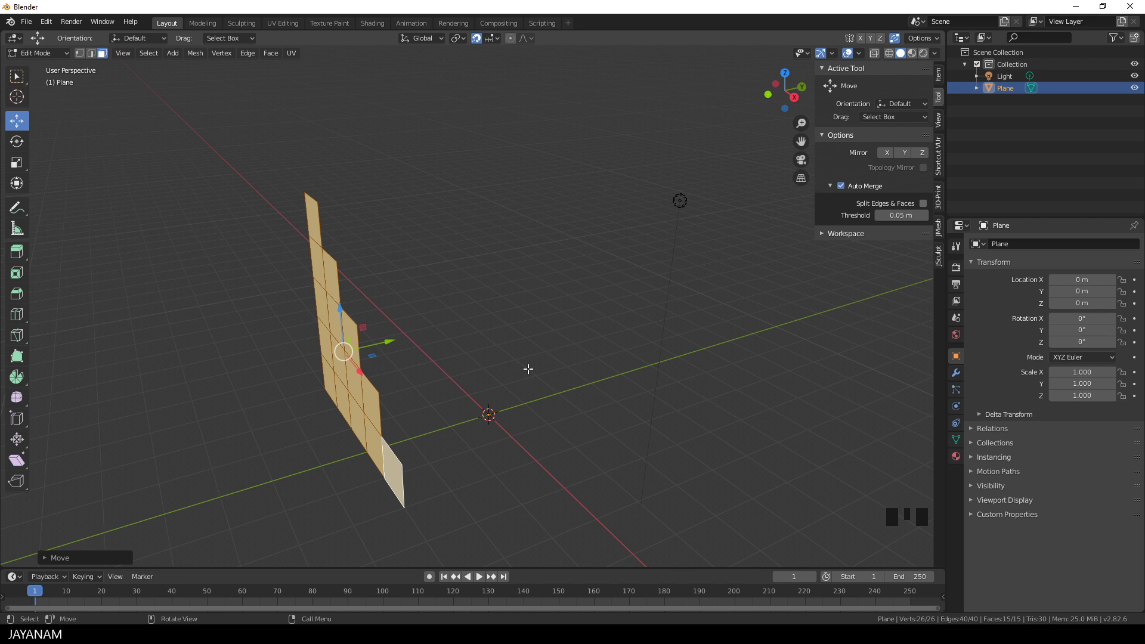
{"action": "key", "text": "g"}
{"action": "key", "text": "x"}
{"action": "key", "text": "y"}
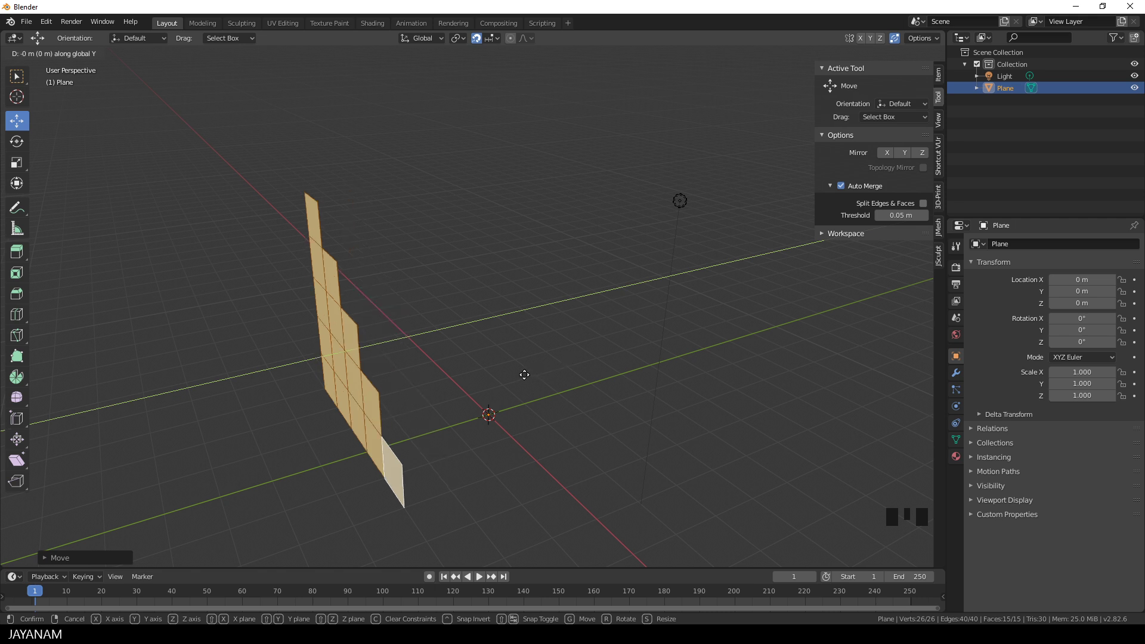
{"action": "left_click", "coordinate": [525, 375]}
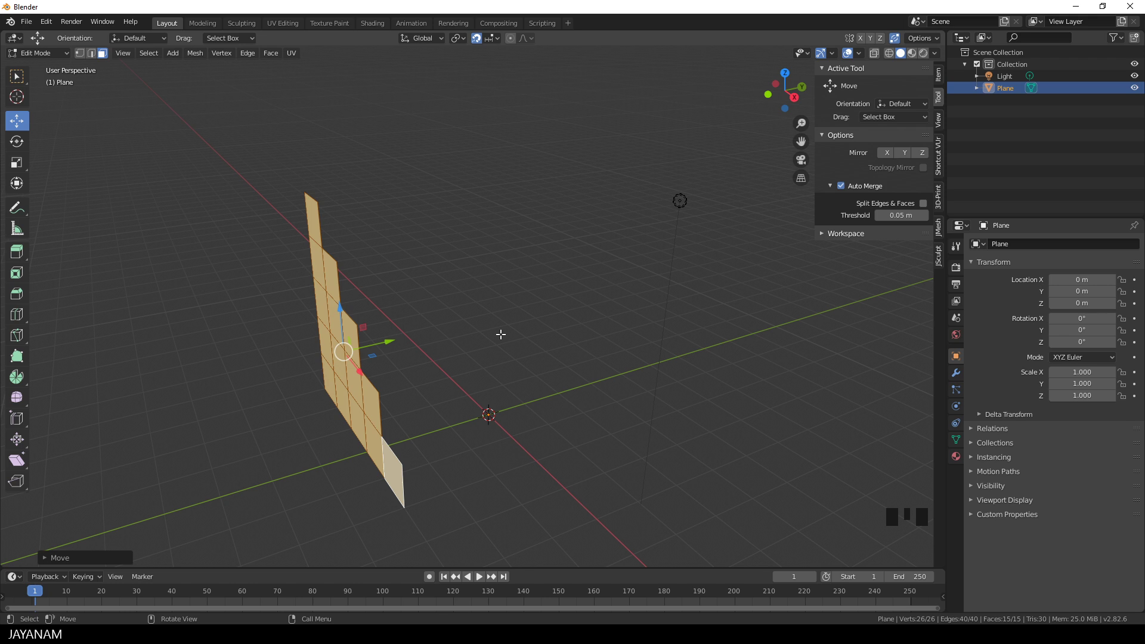
Step: Extrude the entire stair profile 6 m along positive Y to form a solid staircase
{"action": "key", "text": "e"}
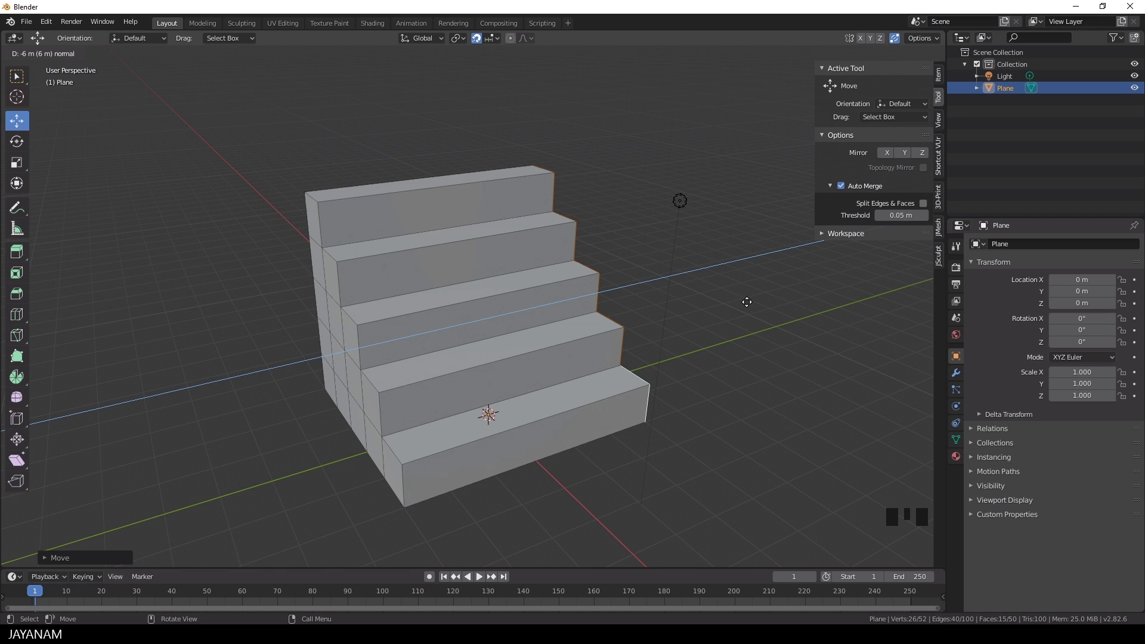
{"action": "left_click", "coordinate": [747, 302]}
{"action": "scroll", "coordinate": [664, 396], "scroll_direction": "down", "scroll_amount": 2}
{"action": "middle_click_drag", "start_coordinate": [664, 396], "coordinate": [680, 398]}
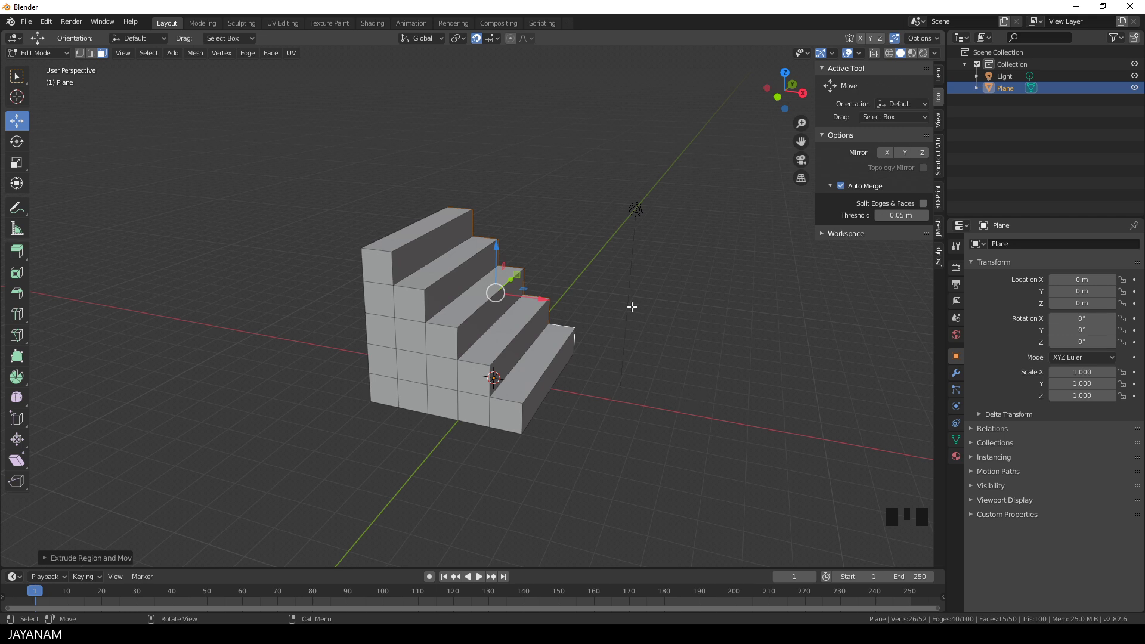
{"action": "middle_click_drag", "start_coordinate": [668, 304], "coordinate": [633, 305]}
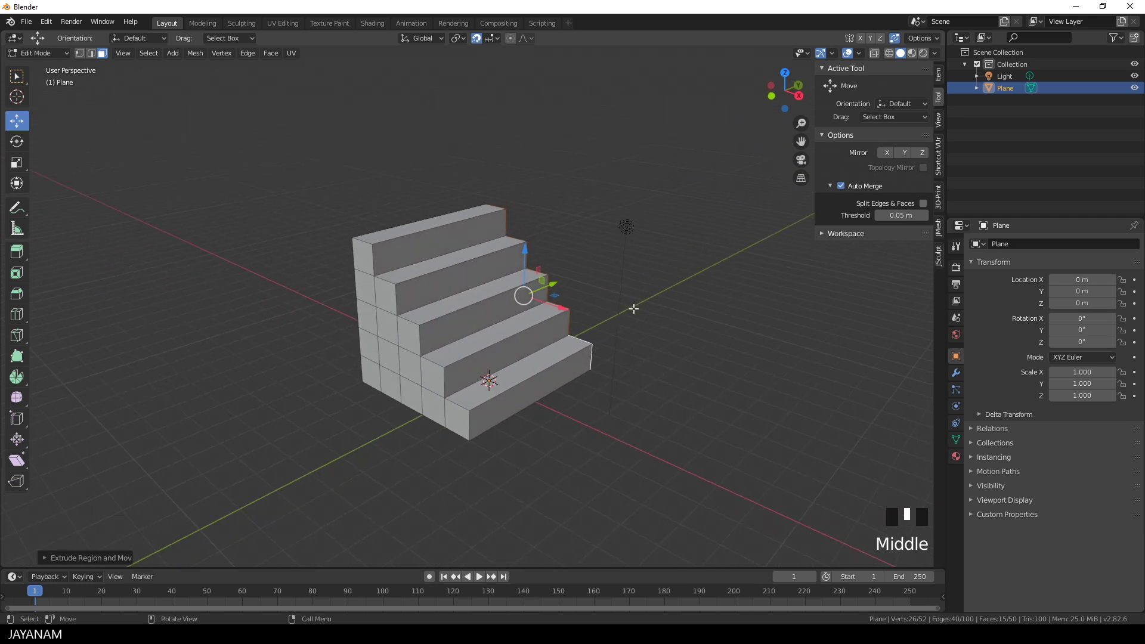
Step: Extrude the top faces of all five steps slightly upward with Extrude Along Normals to add thin tread strips
{"action": "scroll", "coordinate": [634, 304], "scroll_direction": "up", "scroll_amount": 1}
{"action": "left_click", "coordinate": [380, 214]}
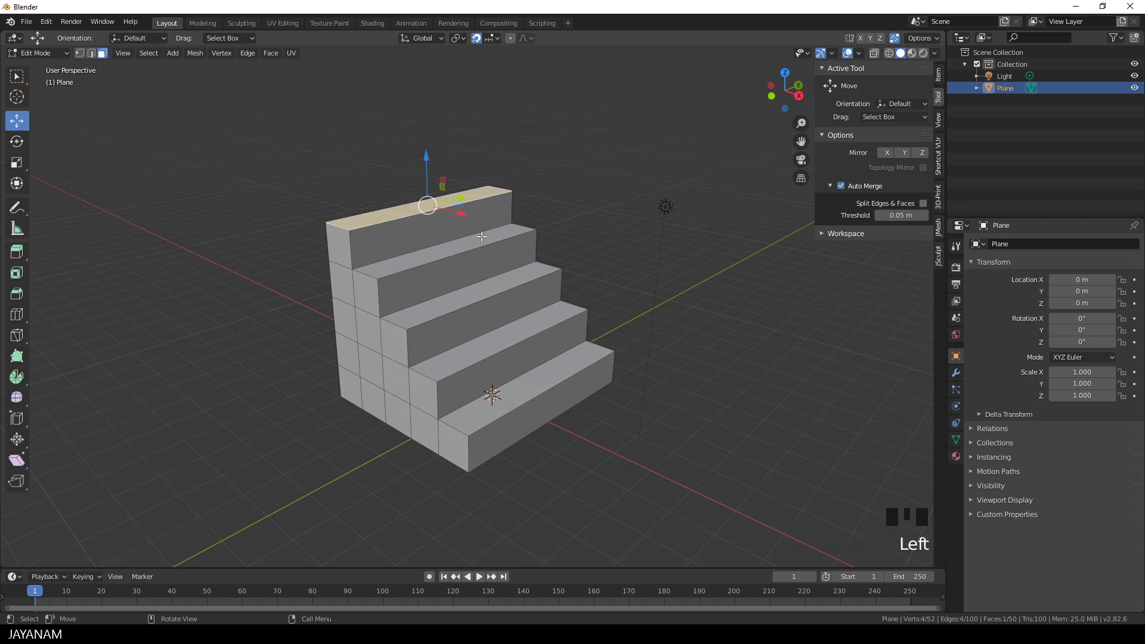
{"action": "left_click", "coordinate": [398, 258], "text": "shift"}
{"action": "left_click", "coordinate": [421, 311], "text": "shift"}
{"action": "left_click", "coordinate": [460, 352], "text": "shift"}
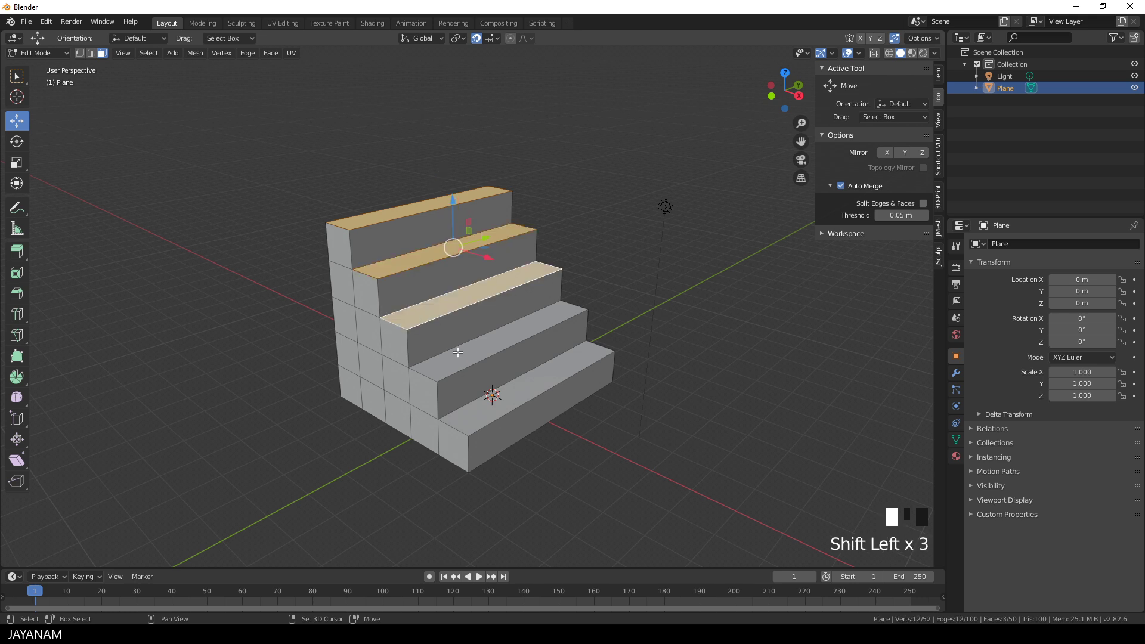
{"action": "left_click", "coordinate": [571, 399], "text": "shift"}
{"action": "scroll", "coordinate": [587, 393], "scroll_direction": "up", "scroll_amount": 1}
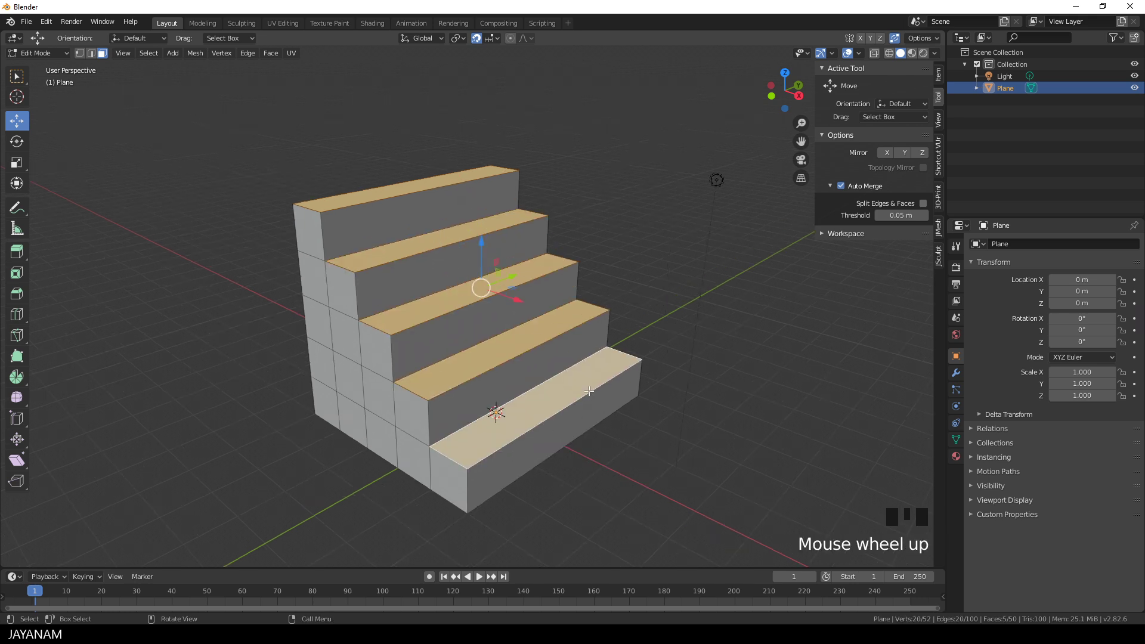
{"action": "left_click", "coordinate": [21, 256]}
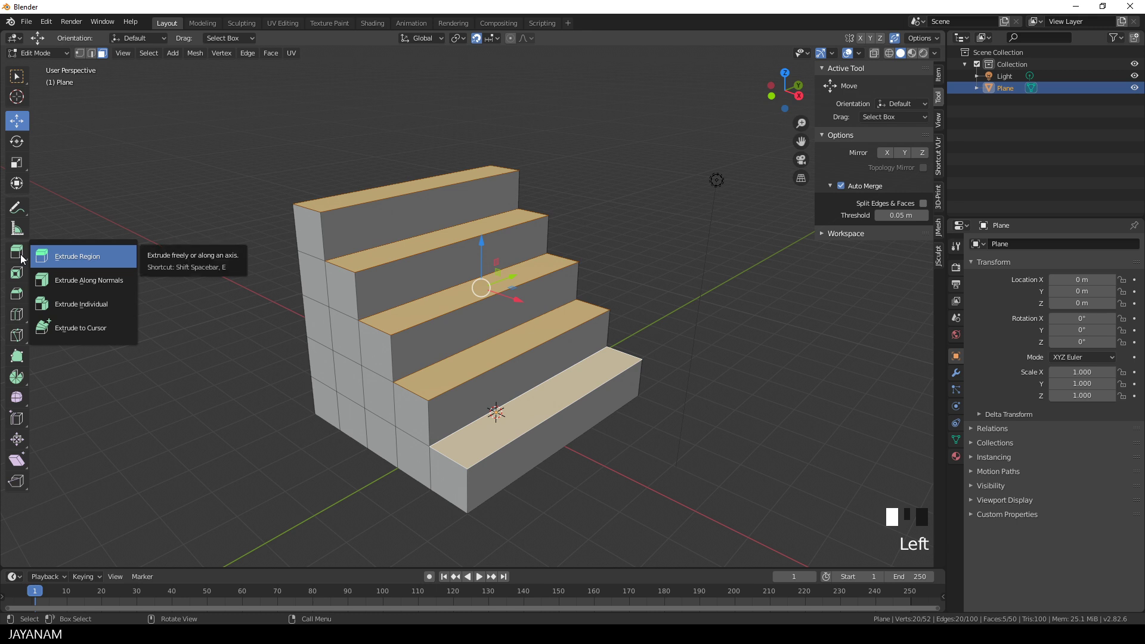
{"action": "left_click", "coordinate": [107, 279]}
{"action": "left_click_drag", "start_coordinate": [481, 346], "coordinate": [483, 352]}
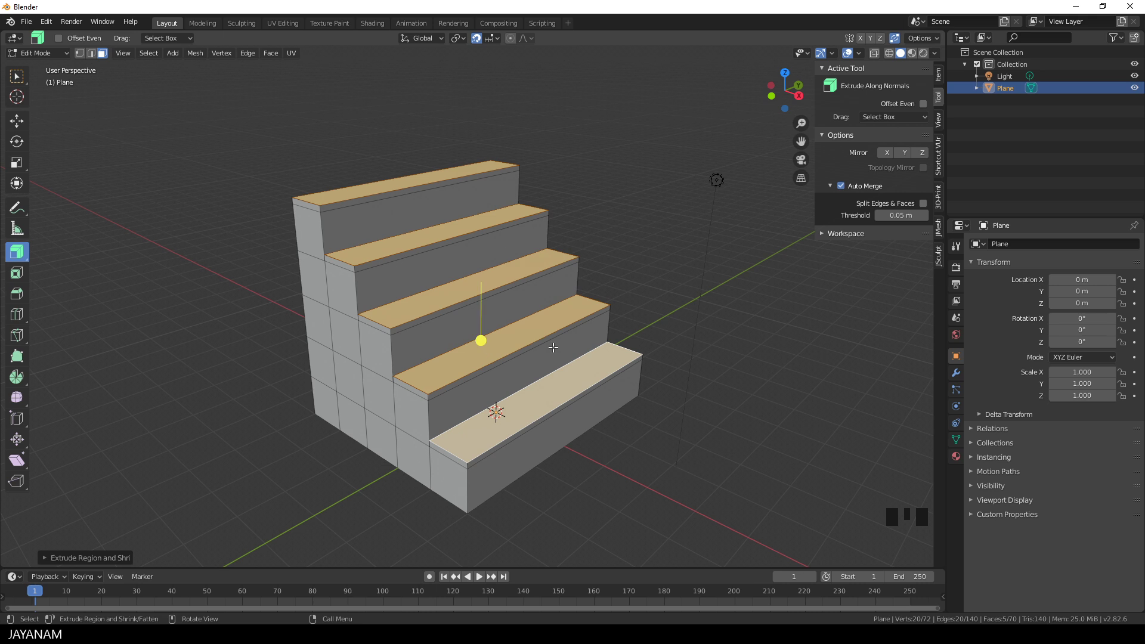
Step: Extrude the front and both side faces of all five tread strips outward along their normals by about 0.08 m
{"action": "left_click", "coordinate": [303, 204]}
{"action": "left_click", "coordinate": [336, 207], "text": "shift"}
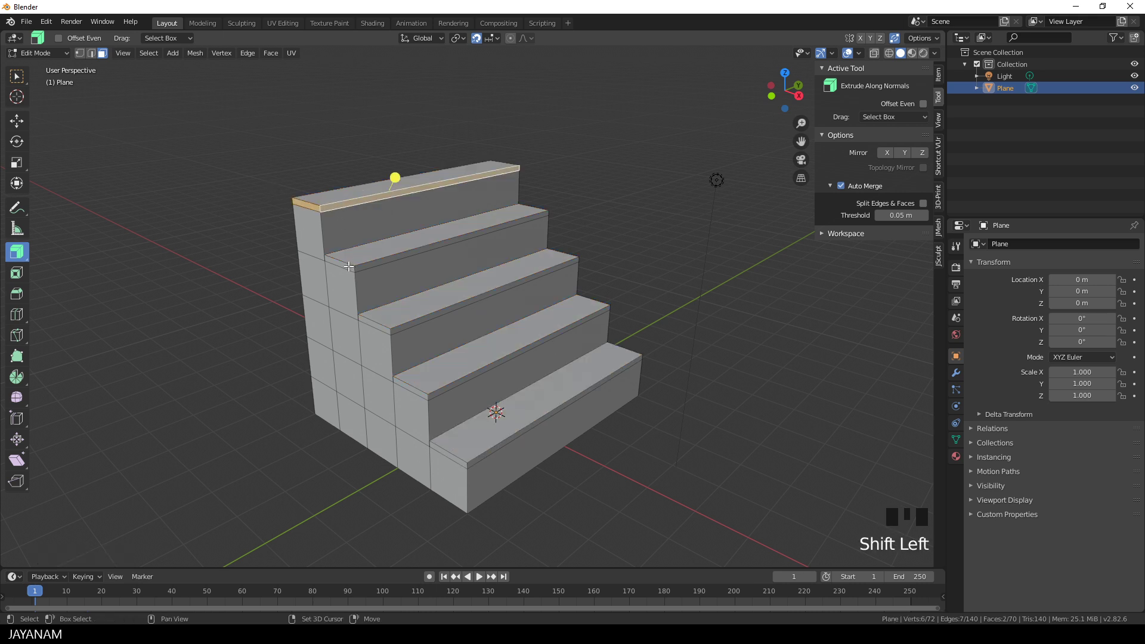
{"action": "left_click", "coordinate": [351, 268], "text": "shift"}
{"action": "left_click", "coordinate": [369, 266], "text": "shift"}
{"action": "left_click", "coordinate": [385, 330], "text": "shift"}
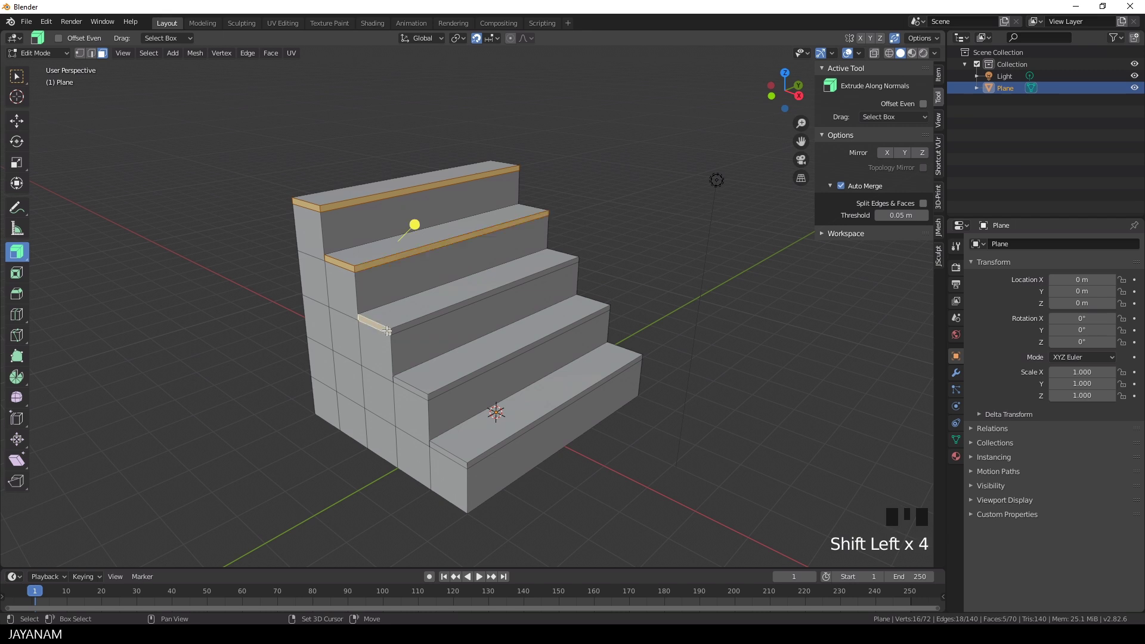
{"action": "left_click", "coordinate": [400, 327], "text": "shift"}
{"action": "left_click", "coordinate": [415, 389], "text": "shift"}
{"action": "left_click", "coordinate": [441, 393], "text": "shift"}
{"action": "left_click", "coordinate": [463, 461], "text": "shift"}
{"action": "left_click", "coordinate": [476, 458], "text": "shift"}
{"action": "middle_click_drag", "start_coordinate": [667, 328], "coordinate": [419, 380]}
{"action": "left_click", "coordinate": [415, 413], "text": "shift"}
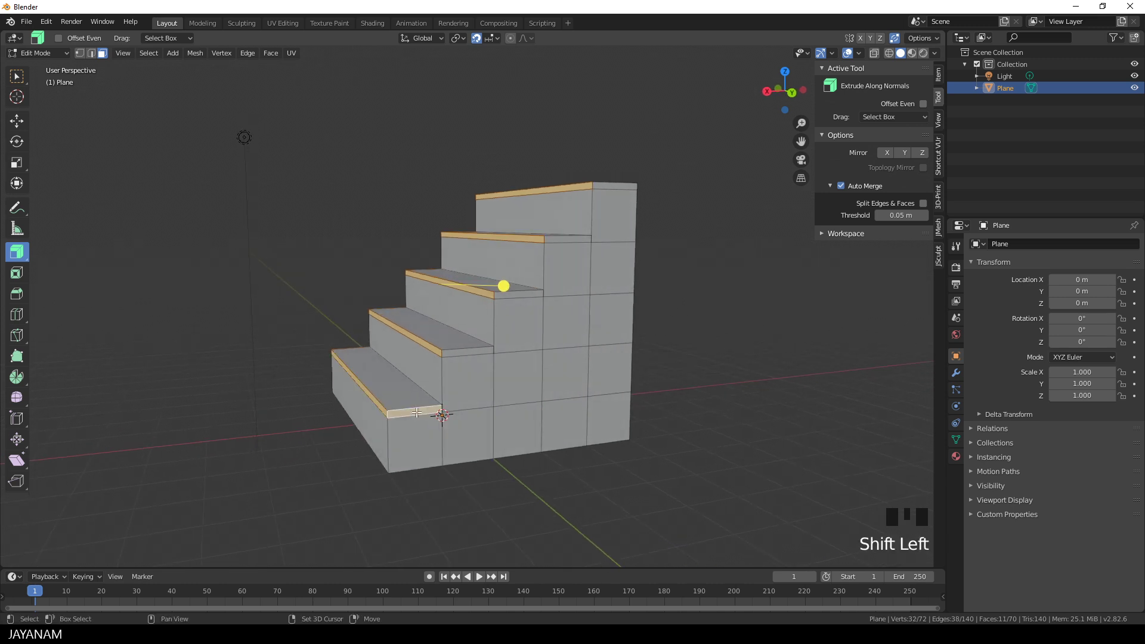
{"action": "left_click", "coordinate": [463, 351], "text": "shift"}
{"action": "left_click", "coordinate": [528, 292], "text": "shift"}
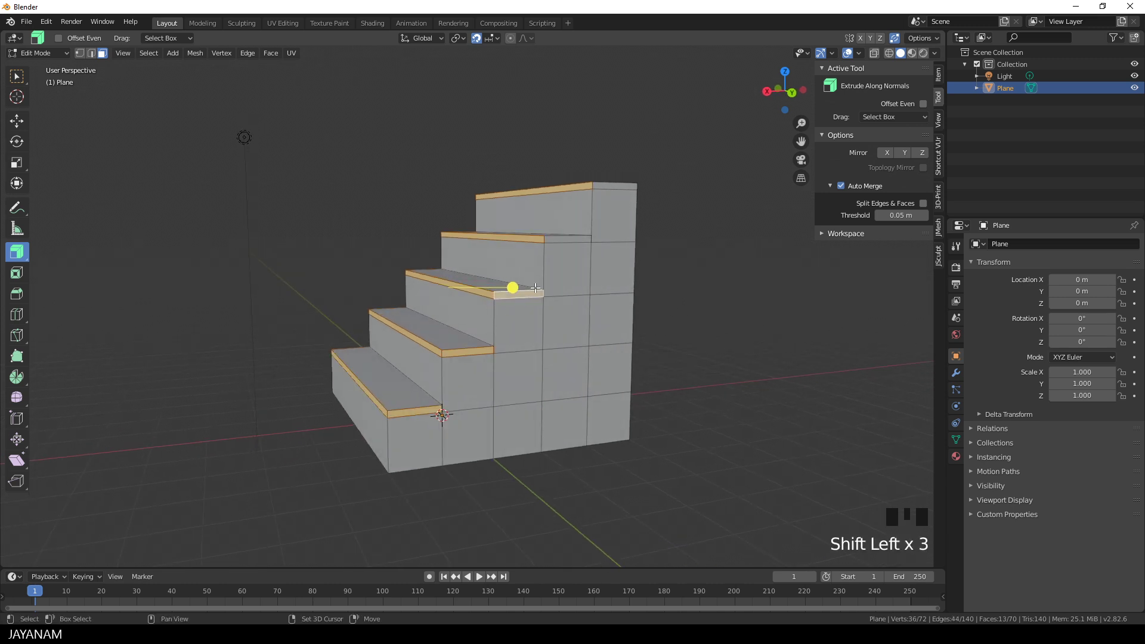
{"action": "left_click", "coordinate": [569, 240], "text": "shift"}
{"action": "left_click", "coordinate": [608, 186], "text": "shift"}
{"action": "middle_click_drag", "start_coordinate": [607, 186], "coordinate": [507, 264]}
{"action": "left_click_drag", "start_coordinate": [502, 266], "coordinate": [500, 269]}
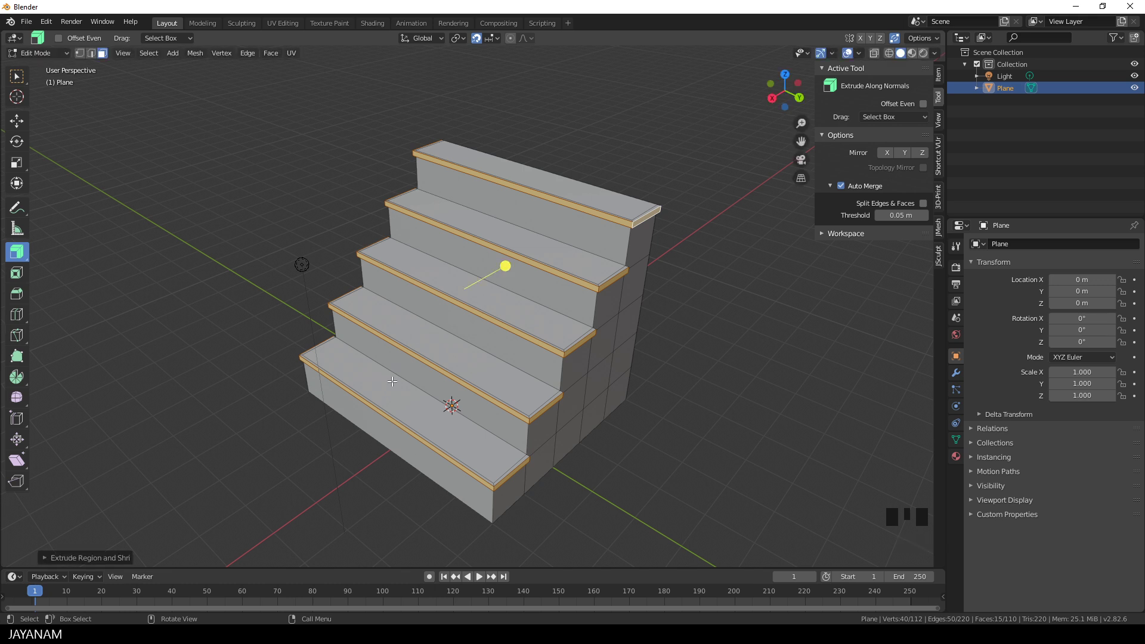
Step: Set the tread overhang's extrusion offset to 0.06 m and enable Offset Even
{"action": "left_click", "coordinate": [43, 557]}
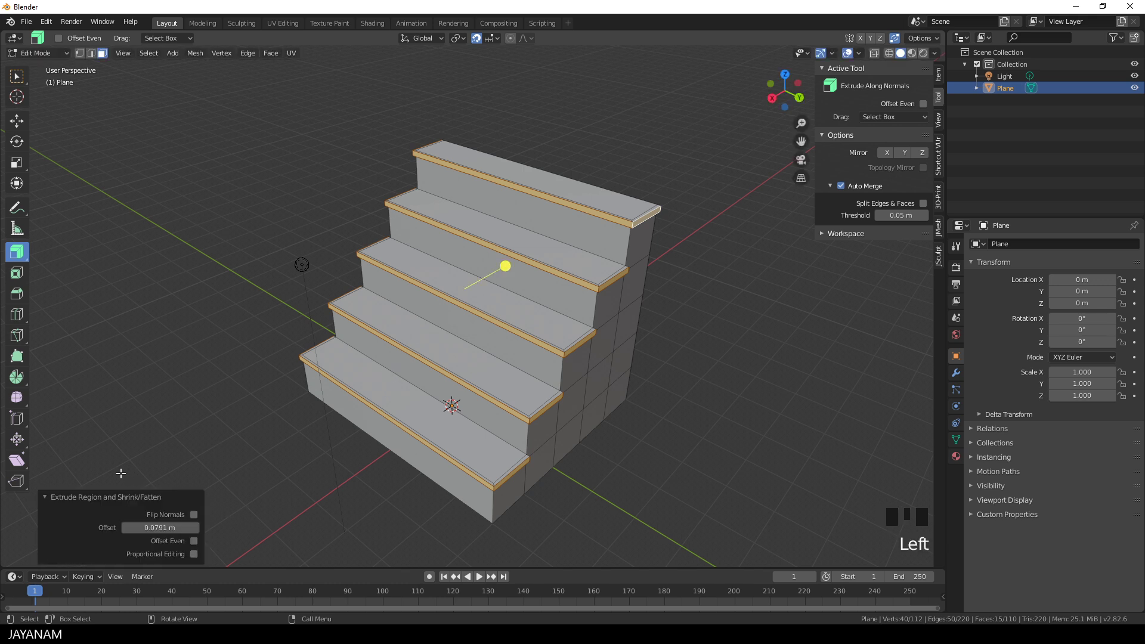
{"action": "left_click", "coordinate": [161, 528]}
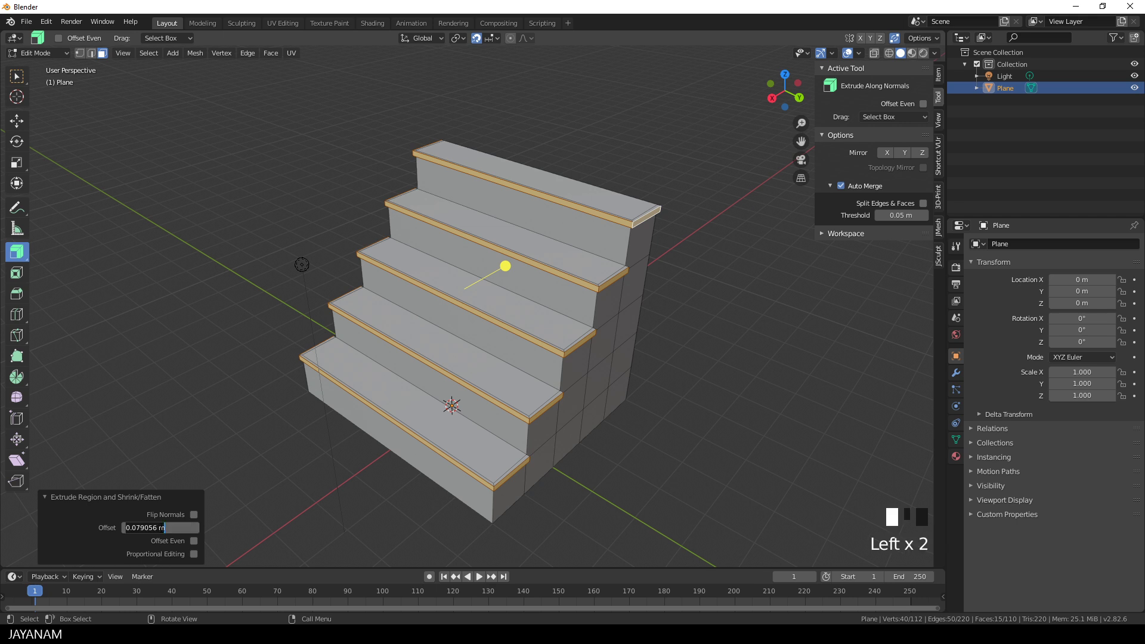
{"action": "key", "text": "ctrl+a"}
{"action": "type", "text": "0.06"}
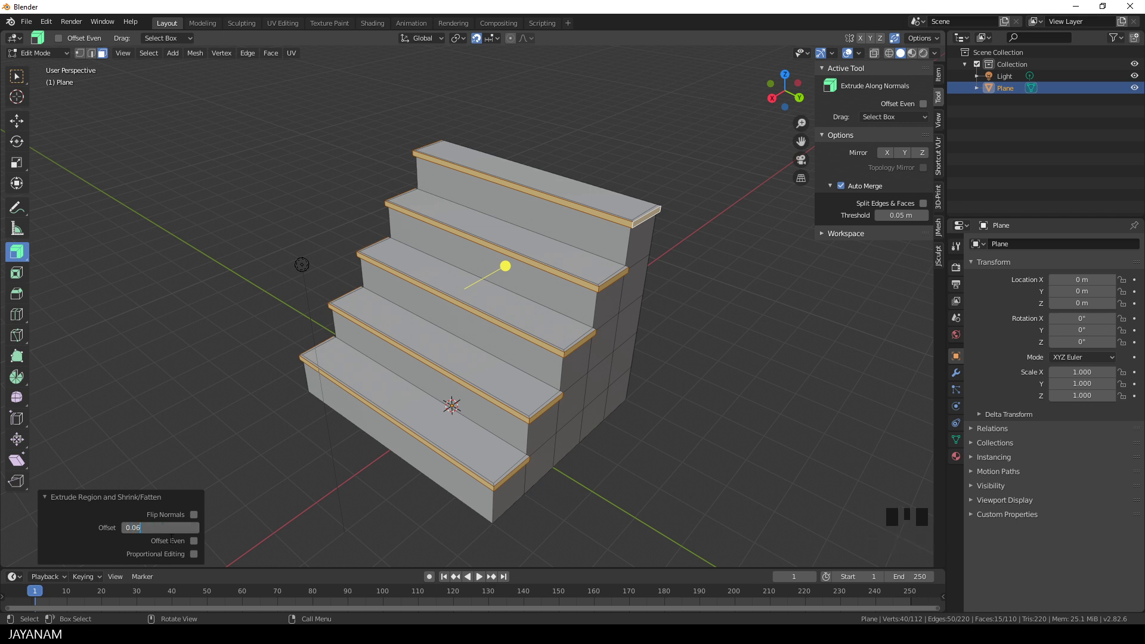
{"action": "left_click", "coordinate": [194, 541]}
Step: Raise the top faces of all five treads about 0.04 m along Z with snapping turned off
{"action": "middle_click_drag", "start_coordinate": [265, 329], "coordinate": [470, 398]}
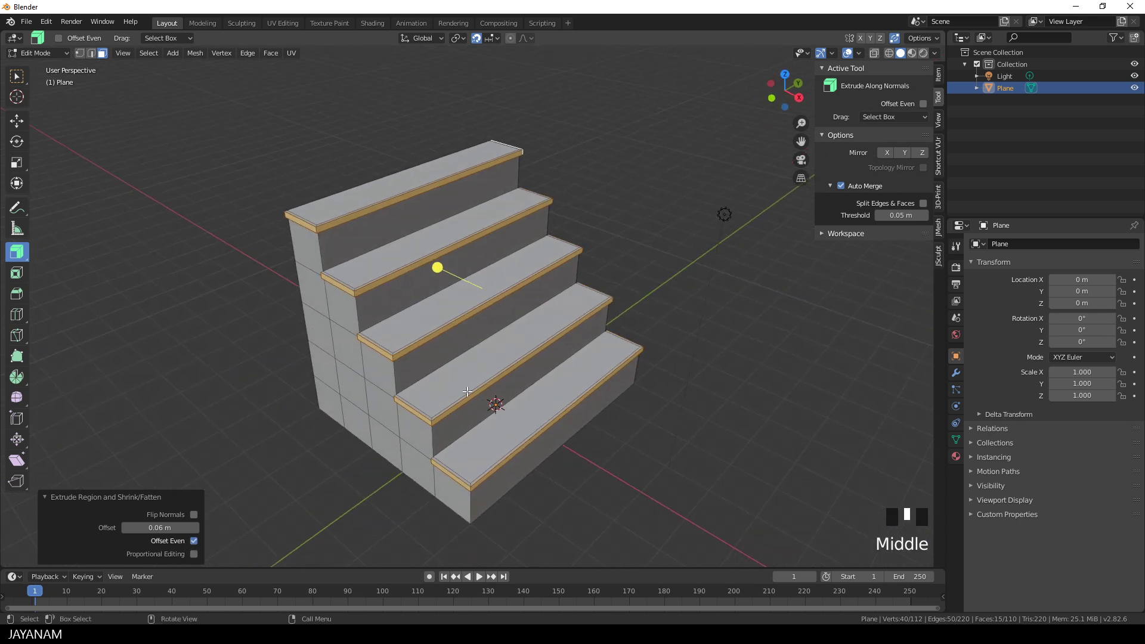
{"action": "scroll", "coordinate": [470, 398], "scroll_direction": "up", "scroll_amount": 2}
{"action": "scroll", "coordinate": [470, 397], "scroll_direction": "up", "scroll_amount": 1}
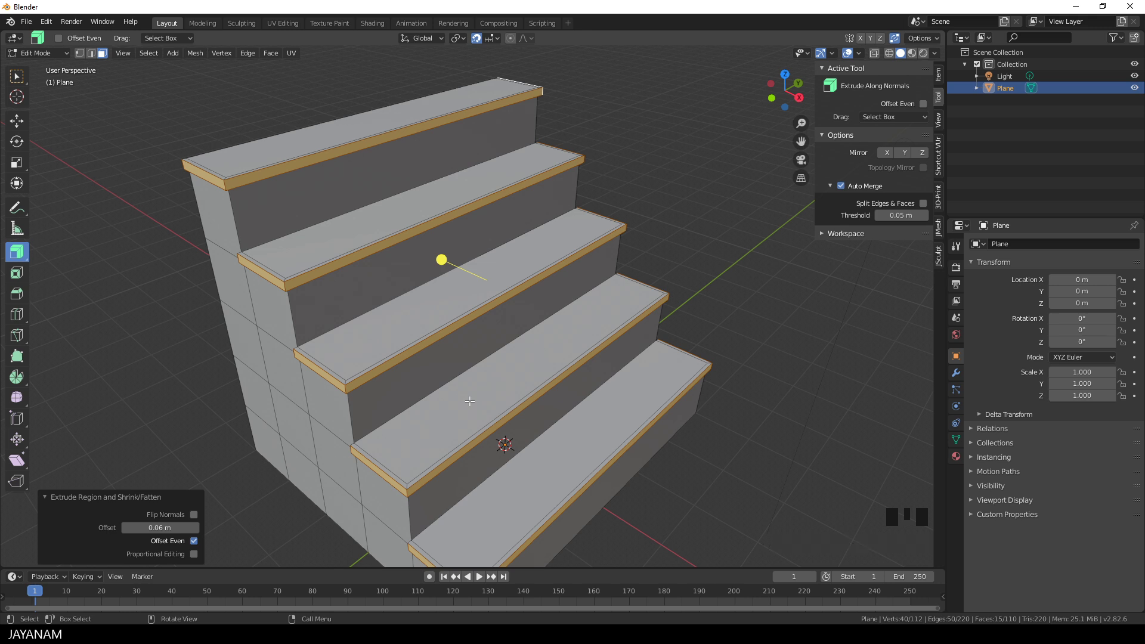
{"action": "left_click", "coordinate": [248, 152]}
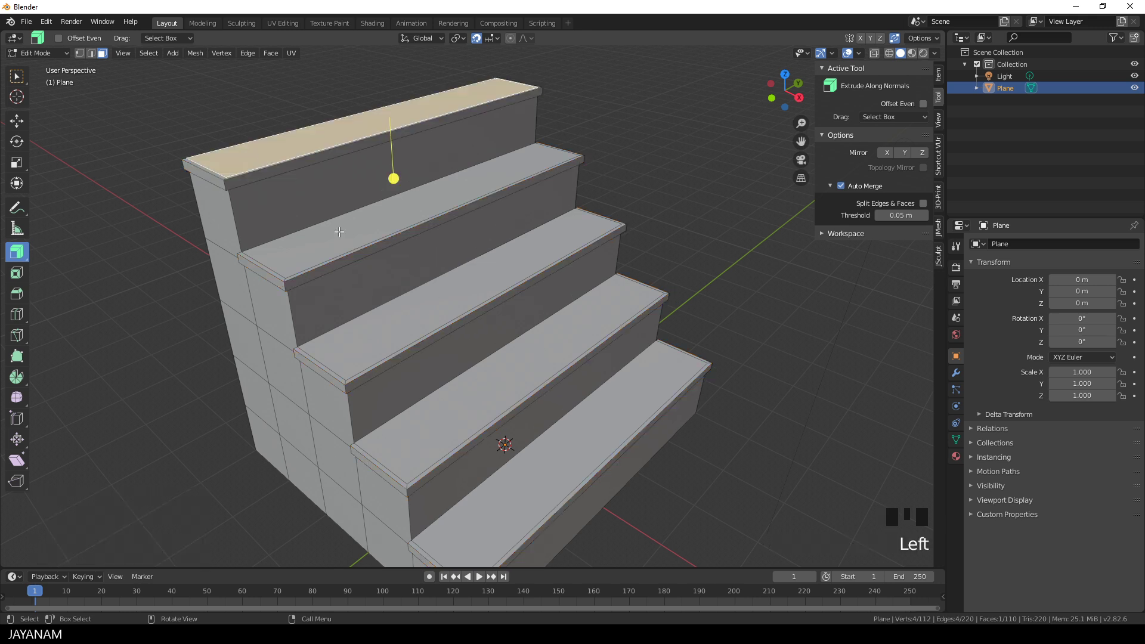
{"action": "left_click", "coordinate": [335, 239], "text": "shift"}
{"action": "left_click", "coordinate": [384, 336], "text": "shift"}
{"action": "left_click", "coordinate": [442, 411], "text": "shift"}
{"action": "left_click", "coordinate": [525, 462], "text": "shift"}
{"action": "scroll", "coordinate": [553, 446], "scroll_direction": "down", "scroll_amount": 2}
{"action": "middle_click_drag", "start_coordinate": [582, 399], "coordinate": [588, 387]}
{"action": "left_click", "coordinate": [16, 120]}
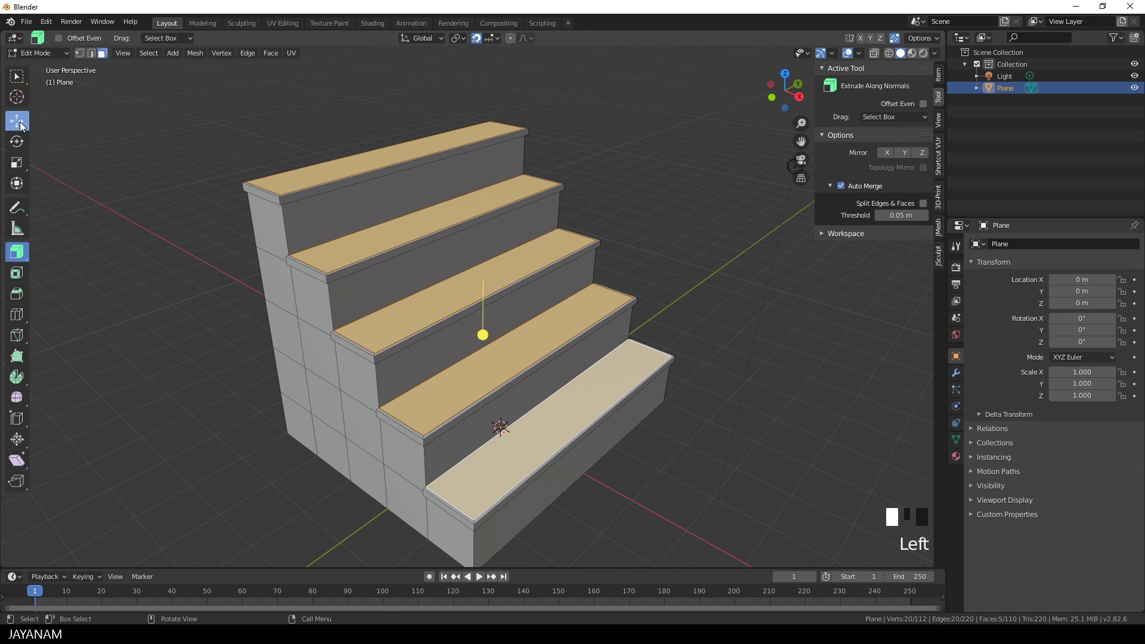
{"action": "scroll", "coordinate": [476, 335], "scroll_direction": "up", "scroll_amount": 1}
{"action": "left_click", "coordinate": [484, 228]}
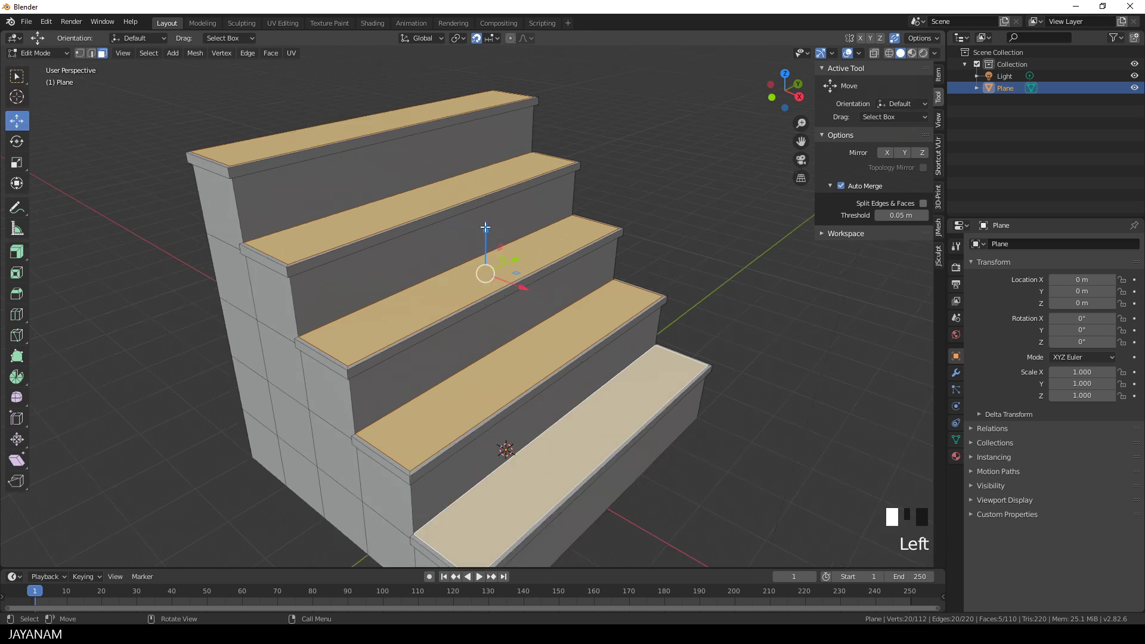
{"action": "left_click", "coordinate": [477, 38]}
{"action": "left_click_drag", "start_coordinate": [485, 229], "coordinate": [487, 225]}
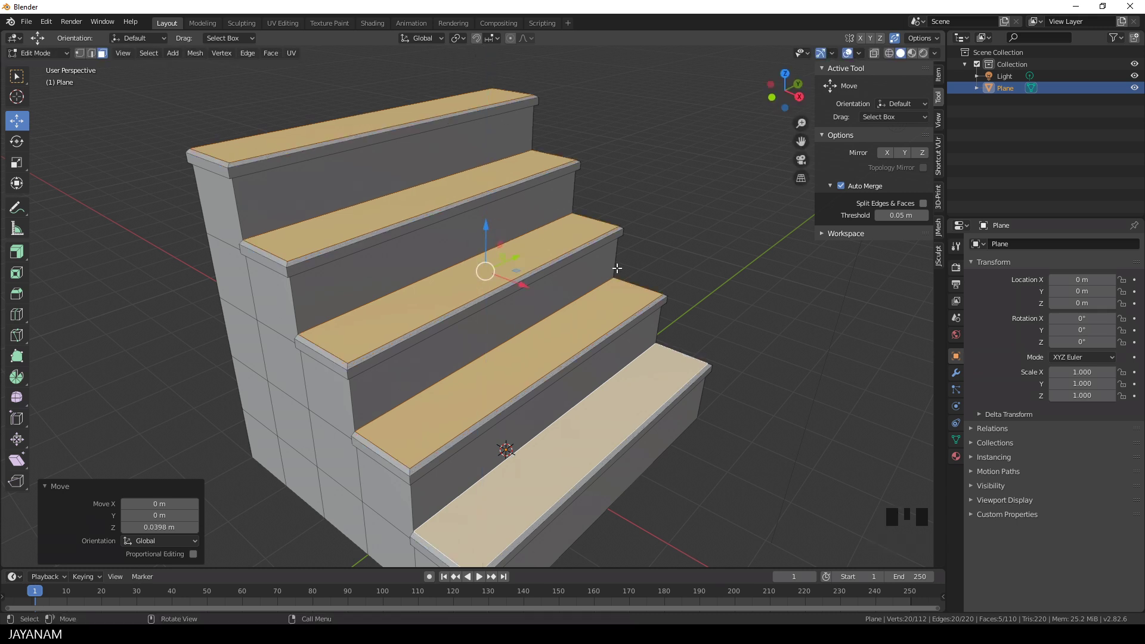
Step: Return to Object Mode and enable Auto Smooth for the staircase mesh normals with an angle of 120°
{"action": "scroll", "coordinate": [617, 267], "scroll_direction": "down", "scroll_amount": 3}
{"action": "middle_click_drag", "start_coordinate": [620, 269], "coordinate": [671, 336]}
{"action": "key", "text": "Tab"}
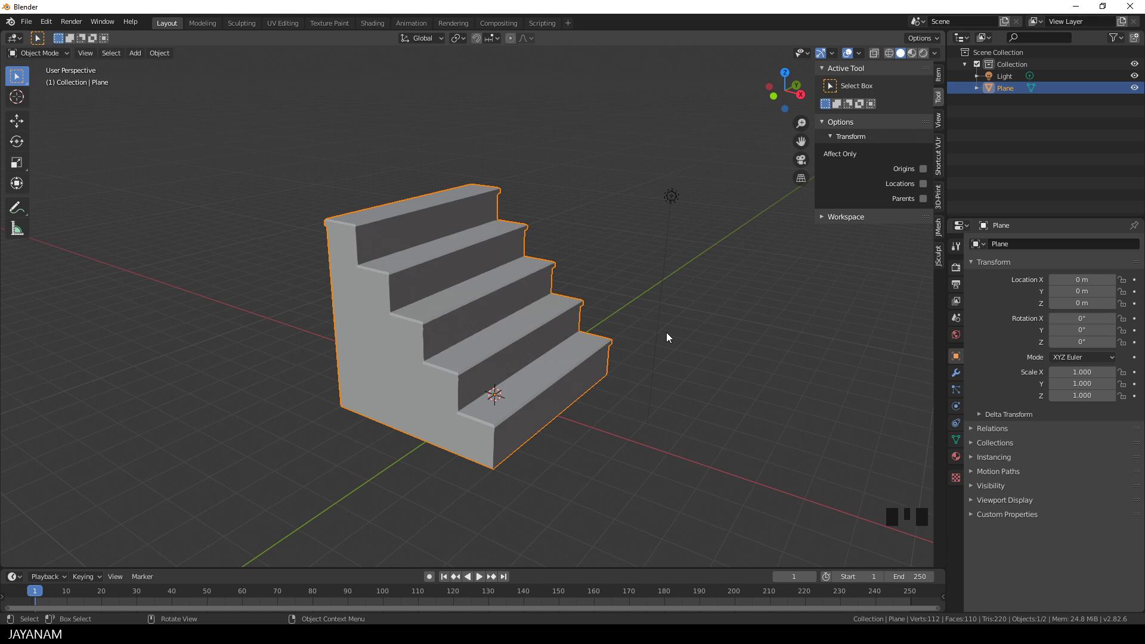
{"action": "left_click", "coordinate": [956, 439]}
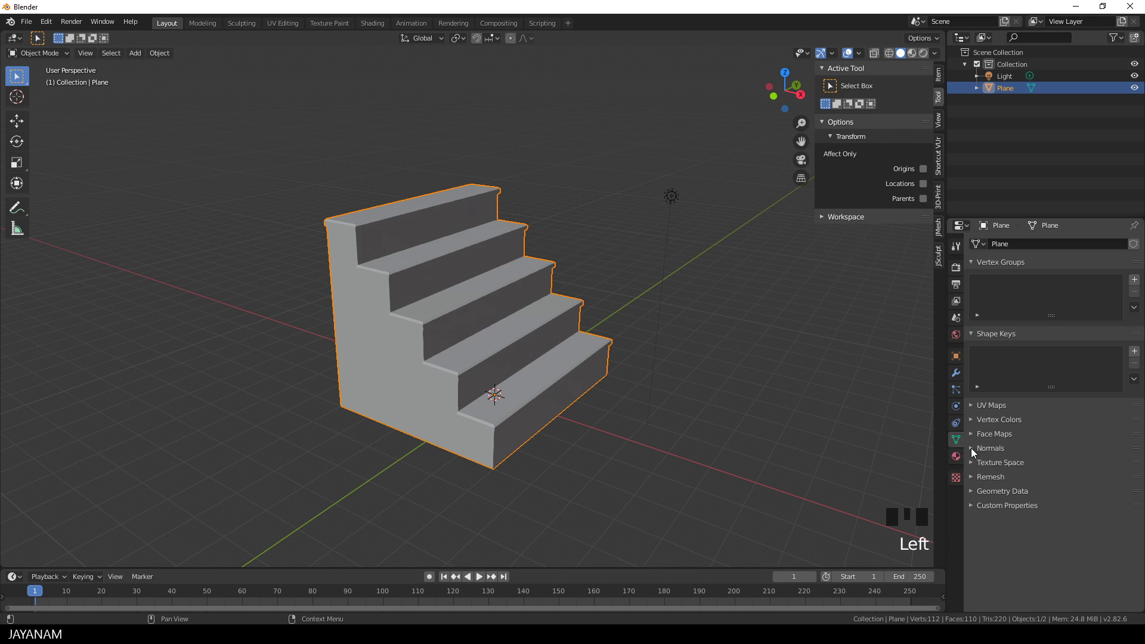
{"action": "left_click", "coordinate": [971, 449]}
{"action": "left_click", "coordinate": [990, 463]}
{"action": "left_click", "coordinate": [1081, 480]}
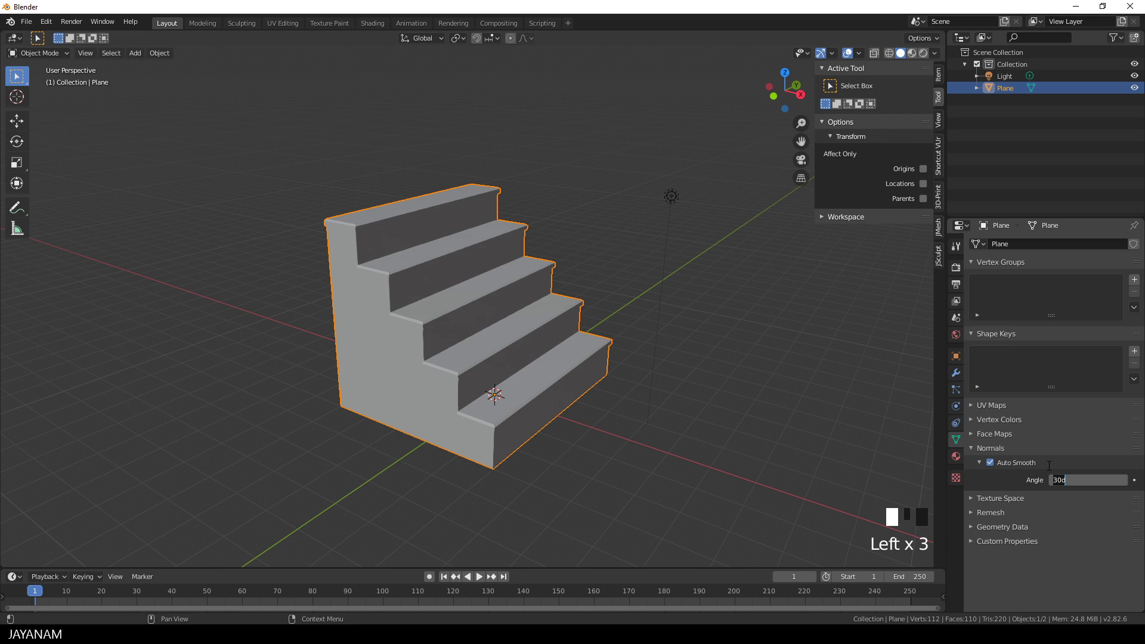
{"action": "type", "text": "90"}
{"action": "key", "text": "BackSpace"}
{"action": "type", "text": "120"}
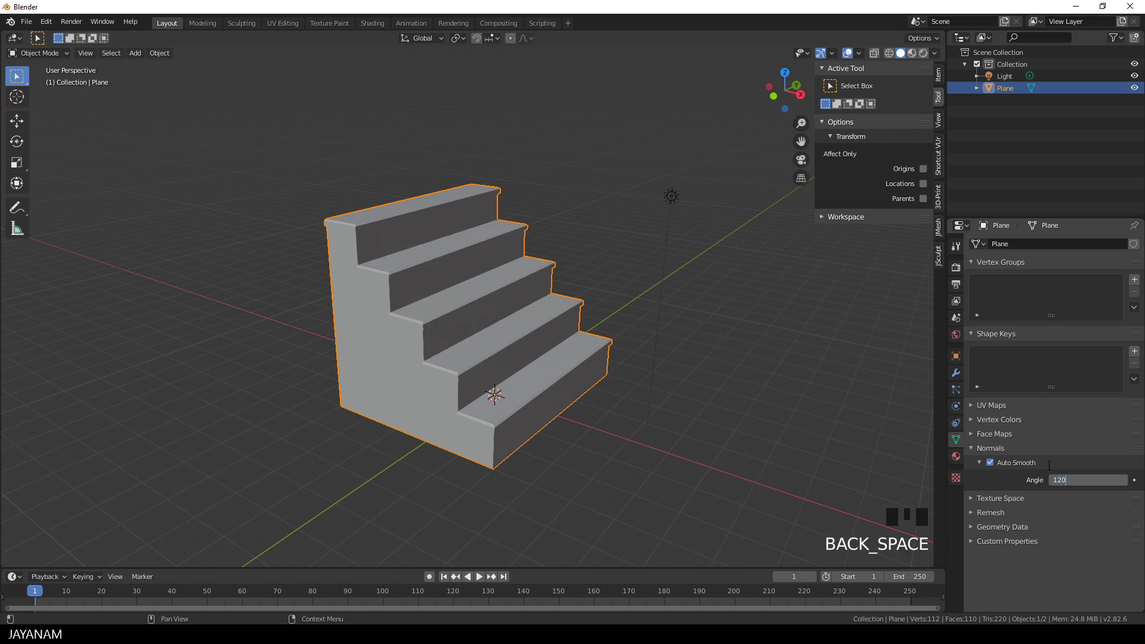
{"action": "key", "text": "Return"}
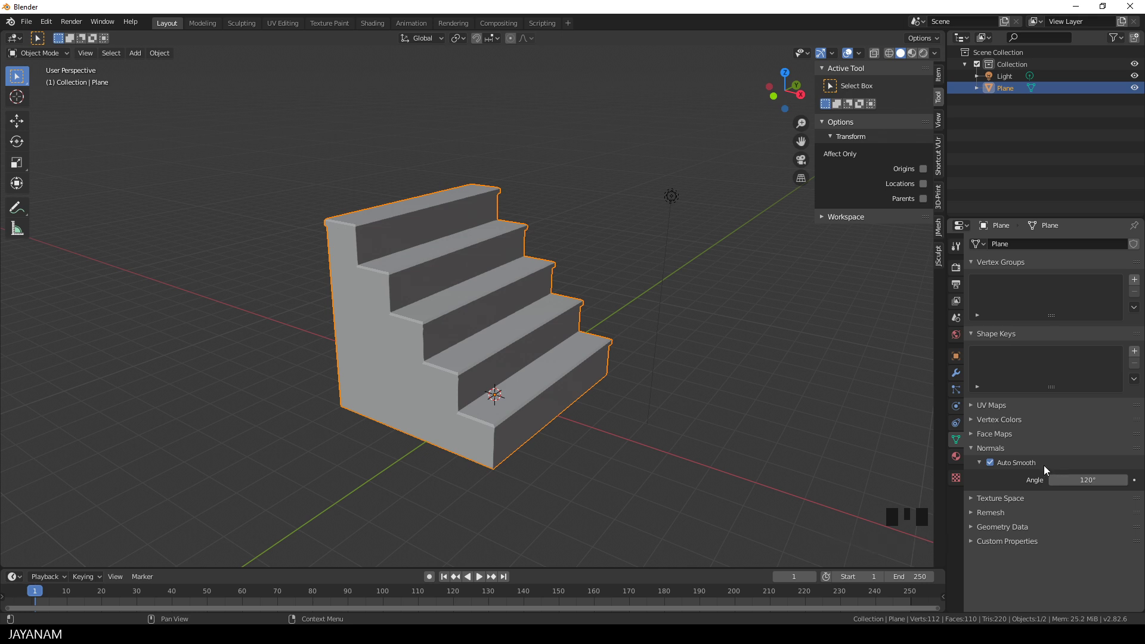
Step: Add a Bevel modifier with 3 segments to the staircase
{"action": "left_click", "coordinate": [956, 374]}
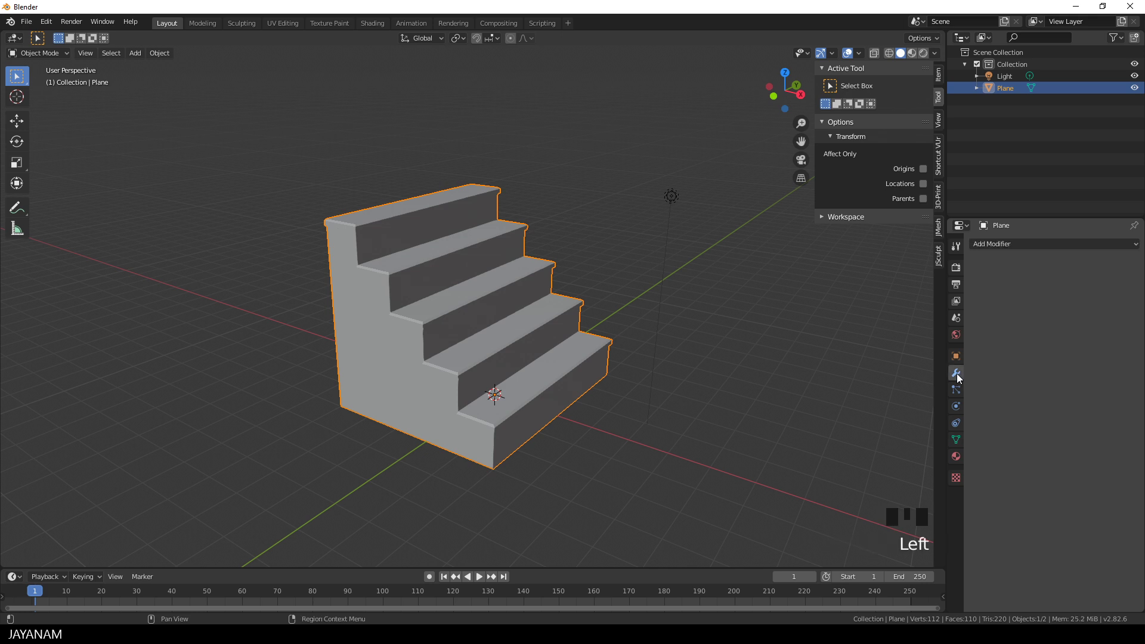
{"action": "left_click", "coordinate": [1014, 243]}
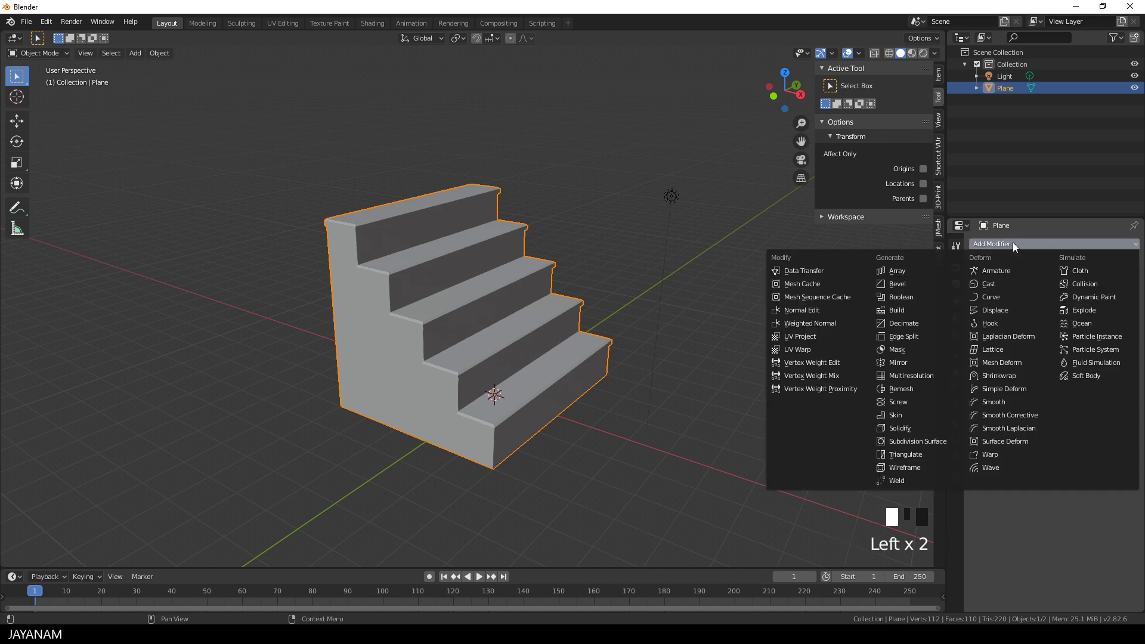
{"action": "left_click", "coordinate": [917, 284]}
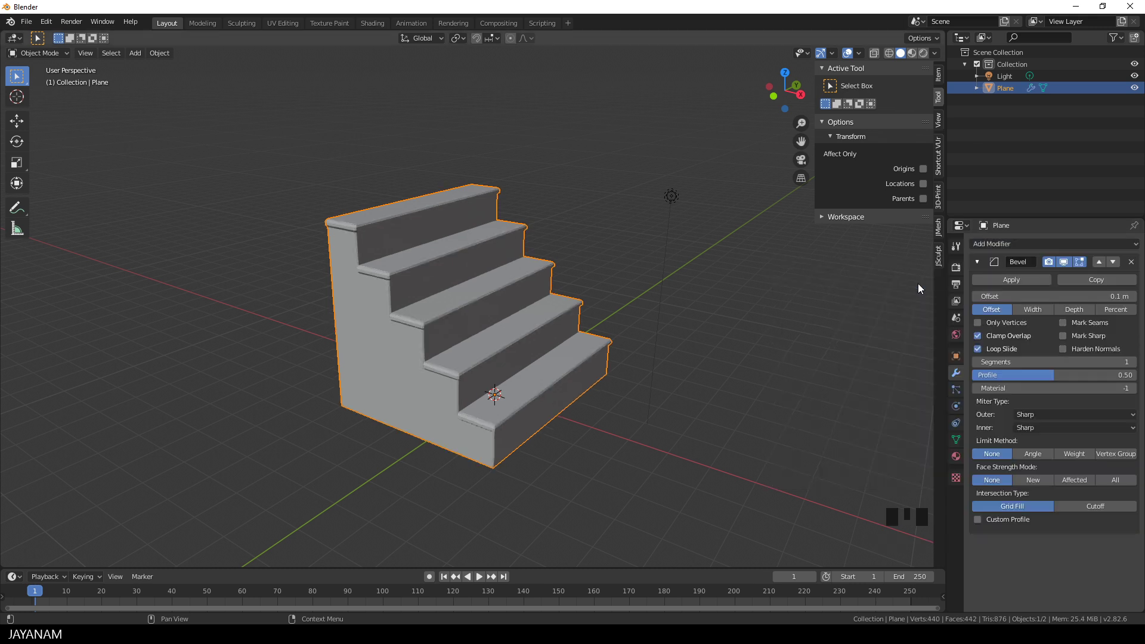
{"action": "left_click", "coordinate": [1132, 362]}
{"action": "left_click", "coordinate": [1132, 362]}
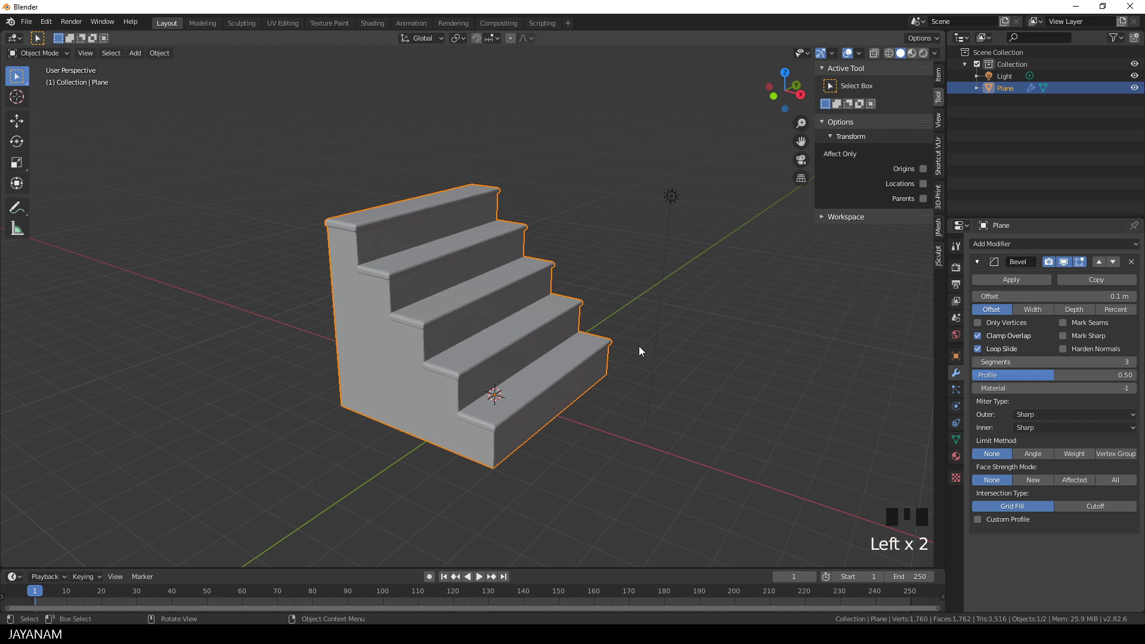
{"action": "middle_click_drag", "start_coordinate": [699, 348], "coordinate": [519, 350]}
{"action": "middle_click_drag", "start_coordinate": [366, 334], "coordinate": [549, 340]}
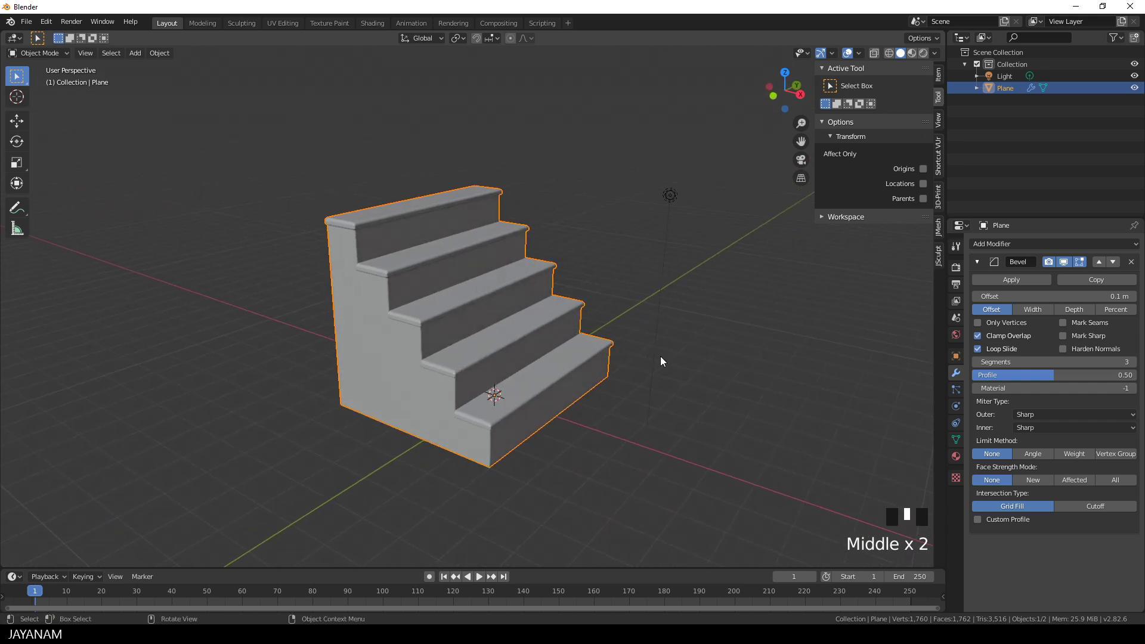
Step: Stretch the whole staircase mesh along the X axis with the Scale tool to deepen the steps, and return to Object Mode
{"action": "key", "text": "Tab"}
{"action": "key", "text": "a"}
{"action": "middle_click_drag", "start_coordinate": [598, 377], "coordinate": [608, 376]}
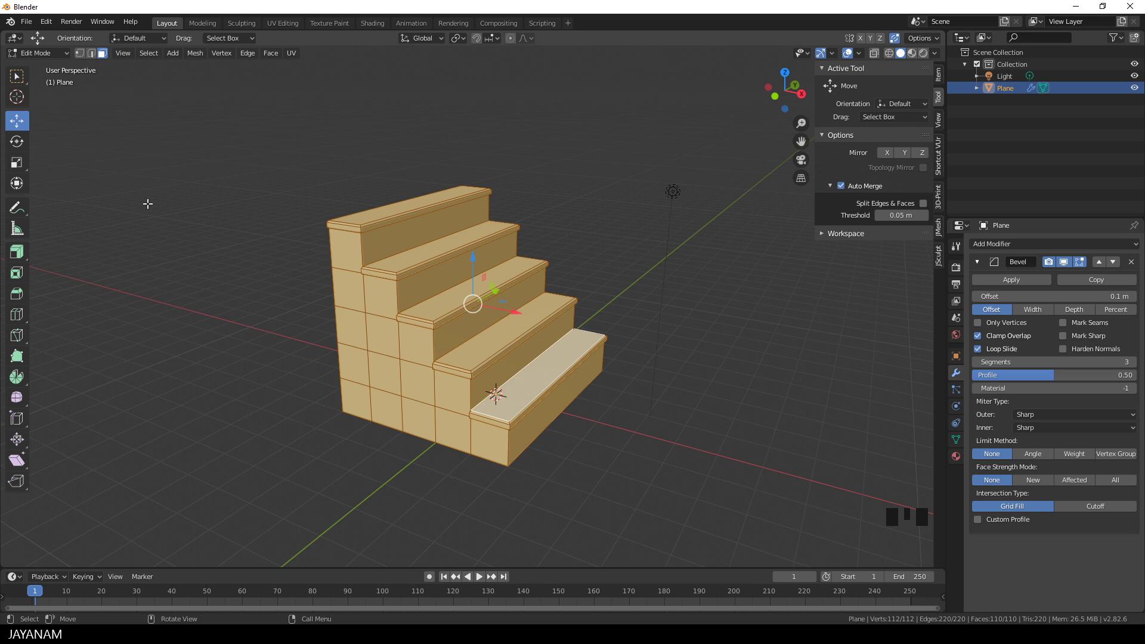
{"action": "left_click", "coordinate": [18, 166]}
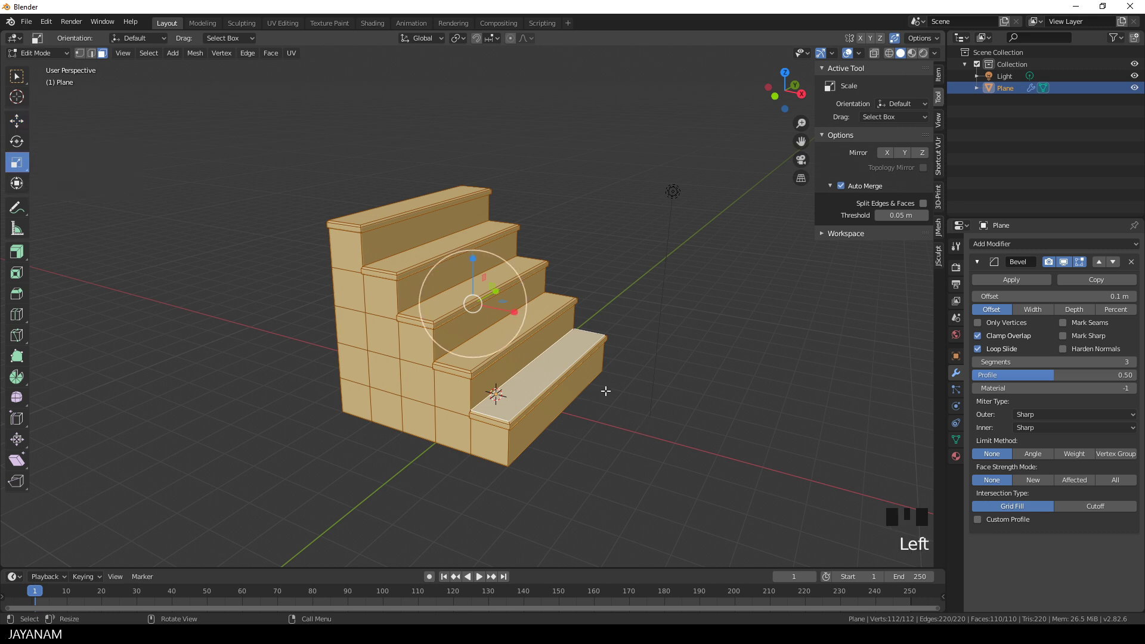
{"action": "left_click_drag", "start_coordinate": [513, 310], "coordinate": [531, 315]}
{"action": "key", "text": "Tab"}
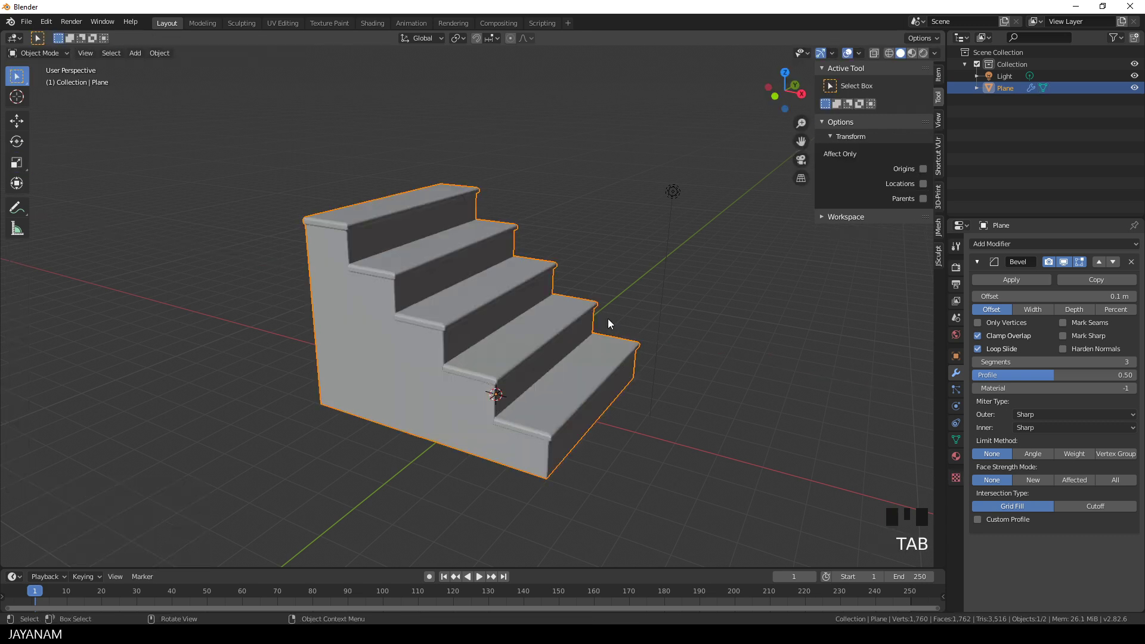
{"action": "middle_click_drag", "start_coordinate": [705, 320], "coordinate": [514, 322]}
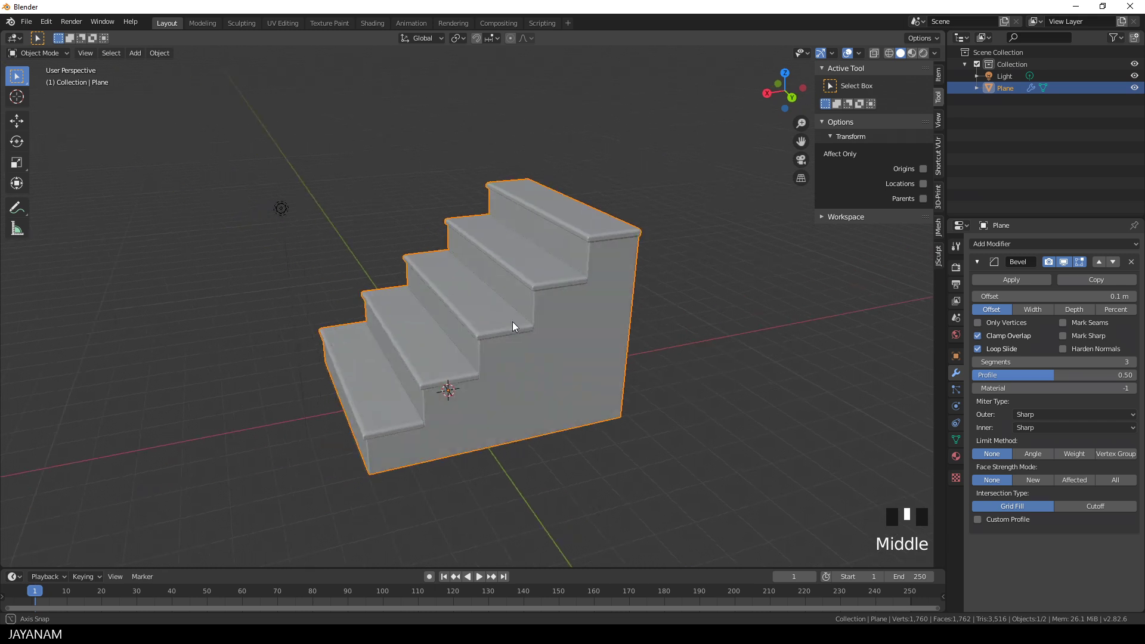
{"action": "middle_click_drag", "start_coordinate": [348, 325], "coordinate": [545, 327]}
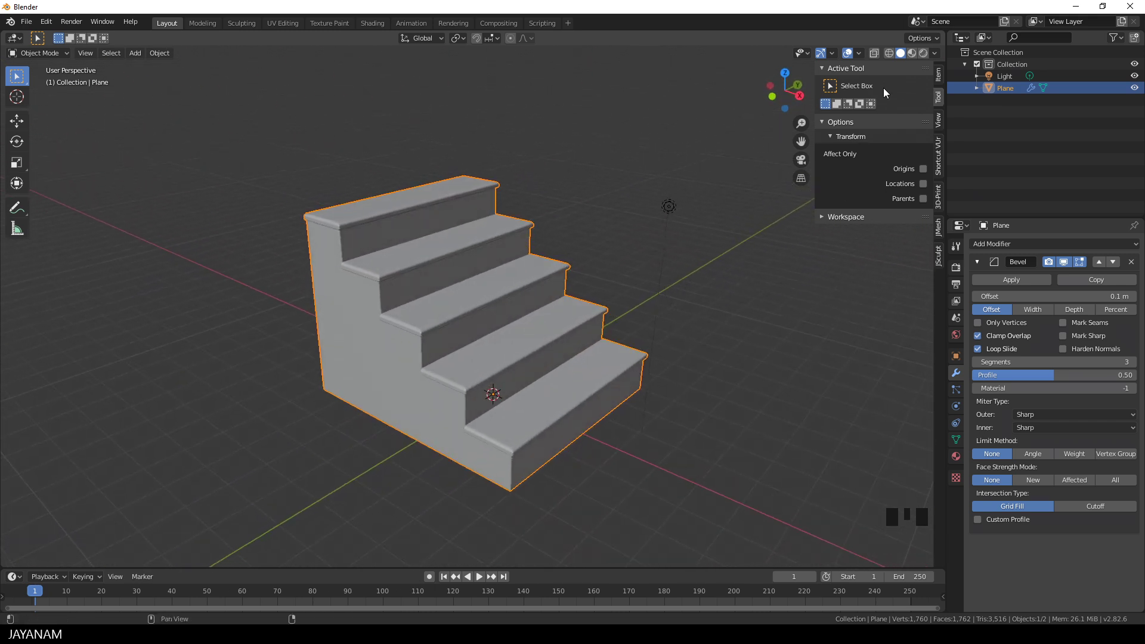
Step: Display the viewport in Material Preview shading with Scene Lights enabled
{"action": "left_click", "coordinate": [913, 53]}
{"action": "middle_click_drag", "start_coordinate": [656, 296], "coordinate": [622, 294]}
{"action": "left_click", "coordinate": [935, 53]}
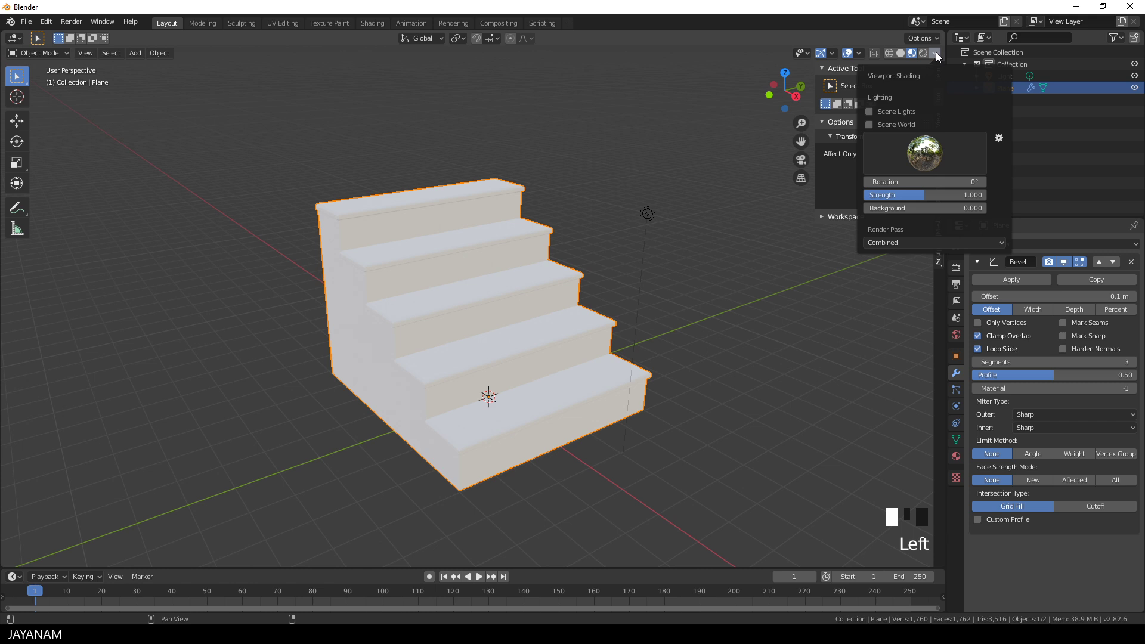
{"action": "left_click", "coordinate": [870, 112]}
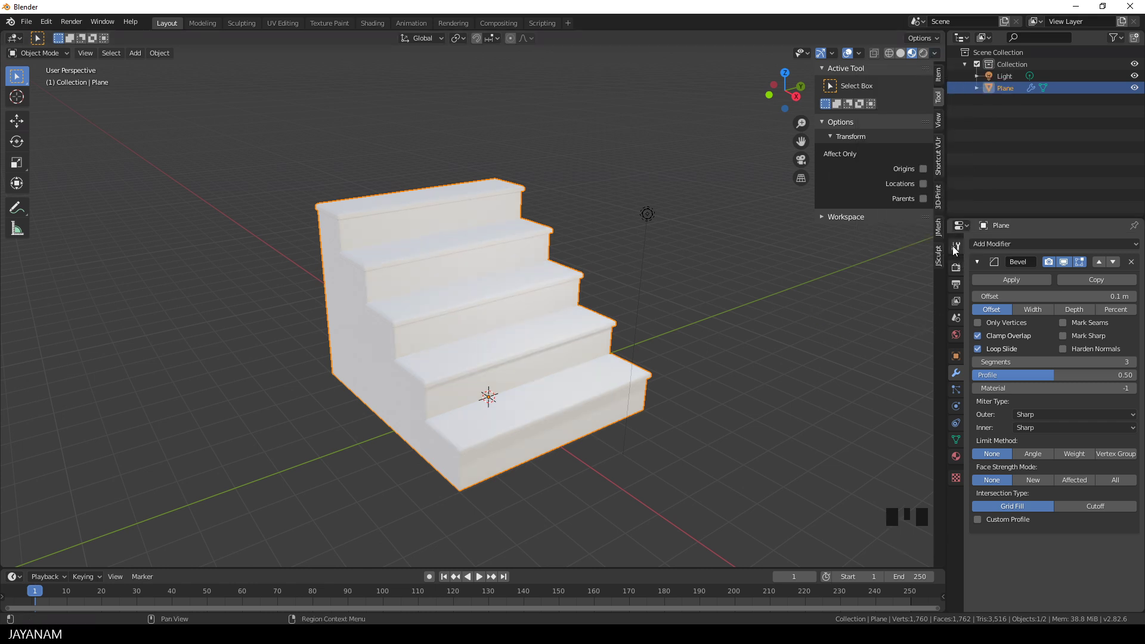
Step: Enable Ambient Occlusion and Bloom in the Eevee render settings
{"action": "left_click", "coordinate": [955, 246]}
{"action": "left_click", "coordinate": [957, 268]}
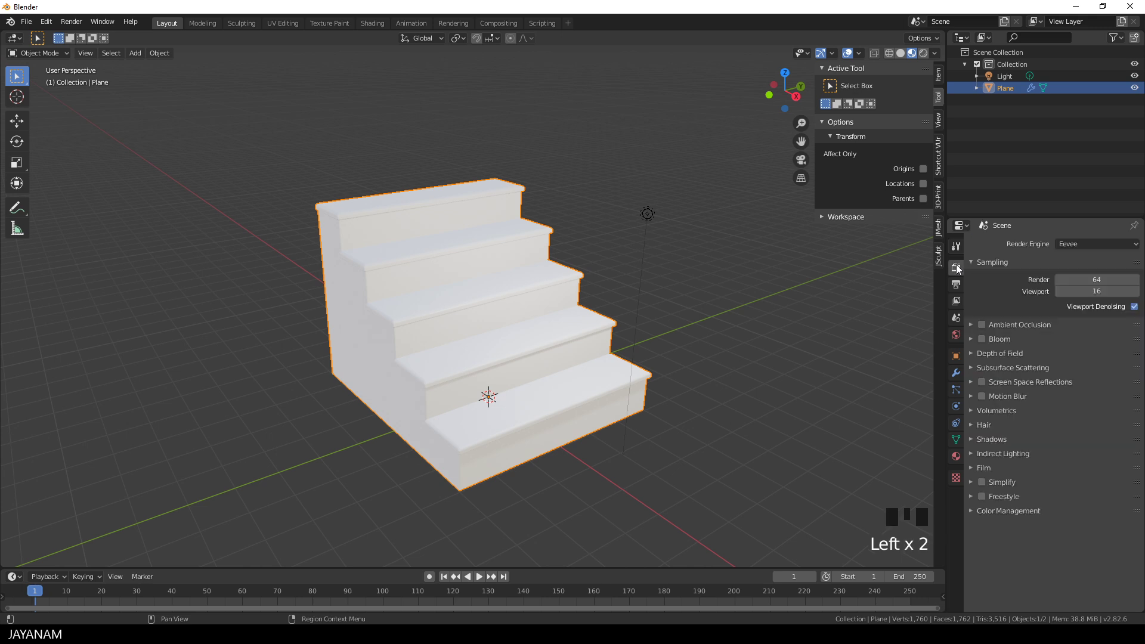
{"action": "left_click", "coordinate": [982, 324]}
{"action": "left_click", "coordinate": [983, 339]}
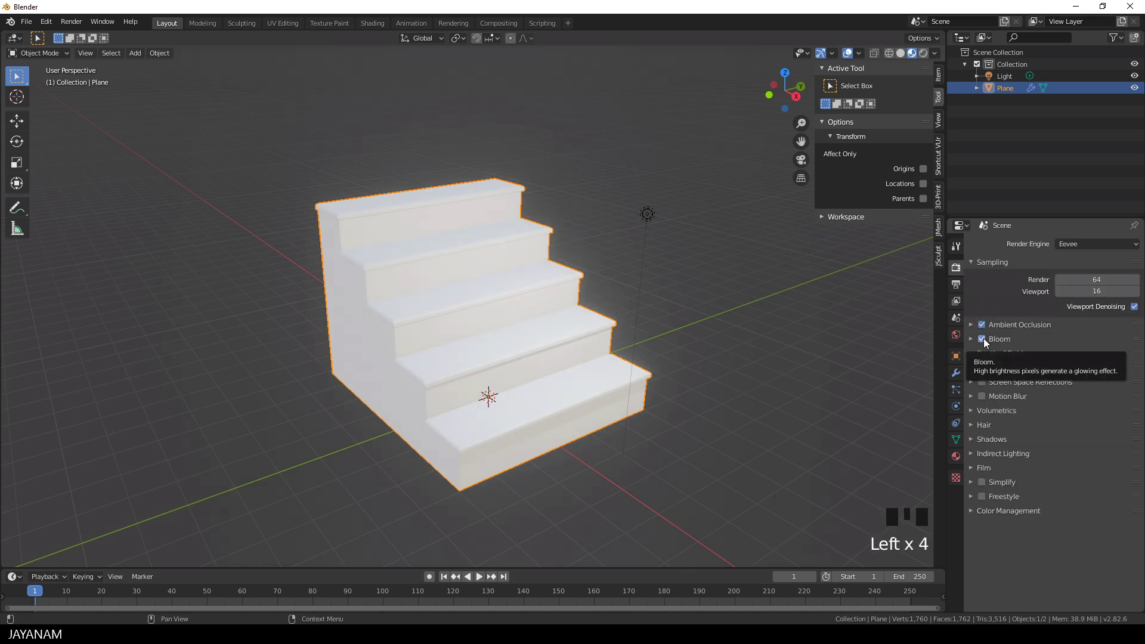
Step: Set both the Cube Size and the Cascade Size of the Eevee shadows to 2048px
{"action": "left_click", "coordinate": [971, 440]}
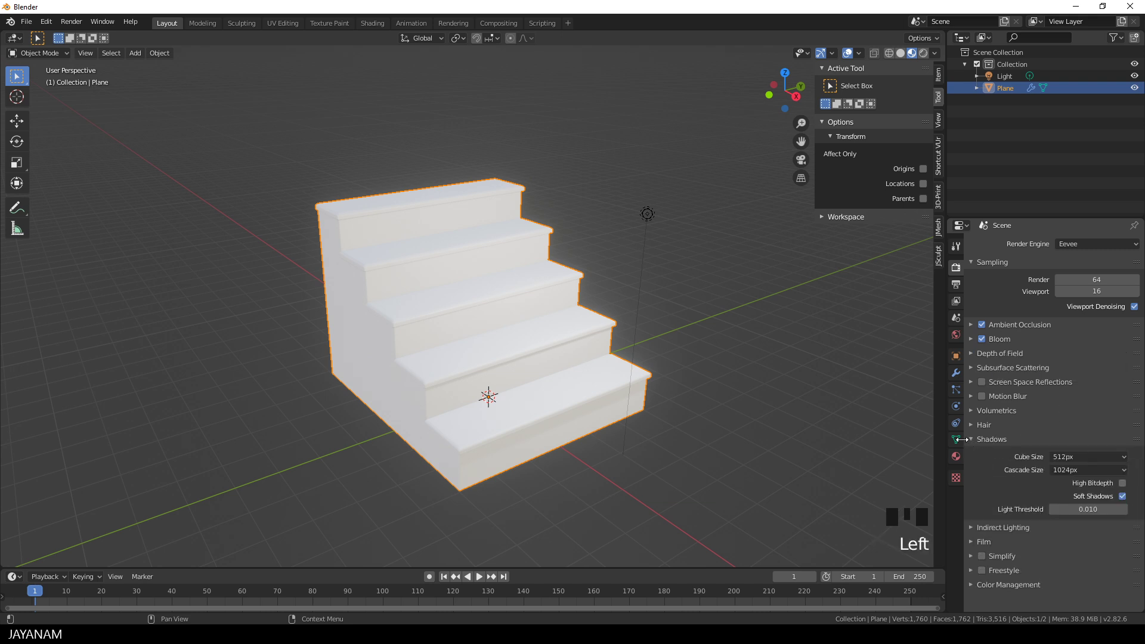
{"action": "left_click", "coordinate": [1125, 462]}
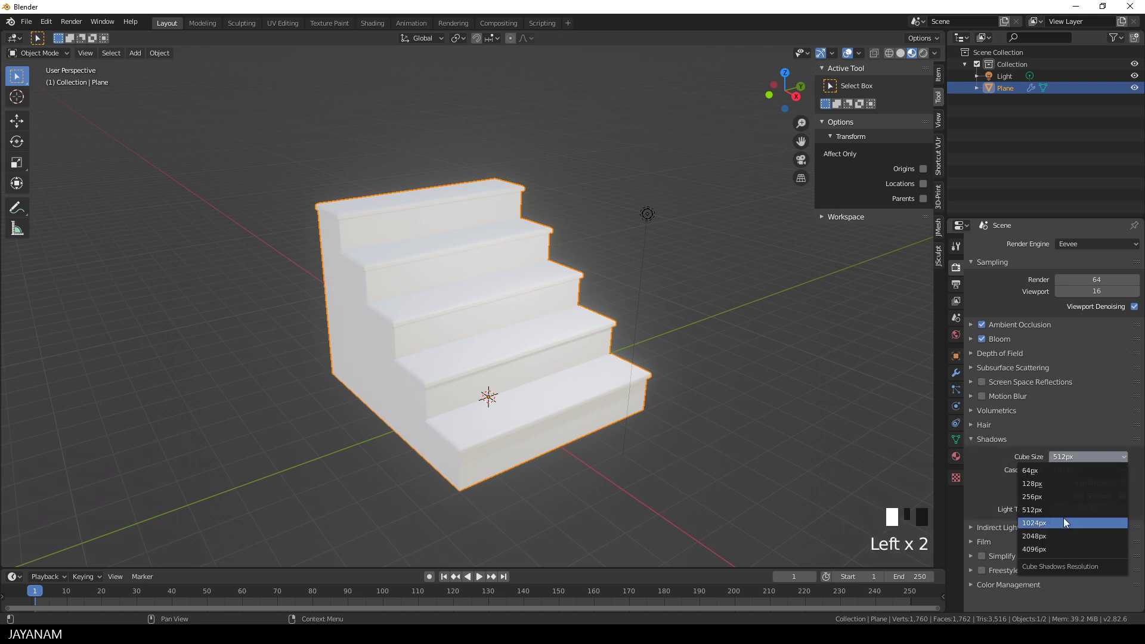
{"action": "left_click", "coordinate": [1058, 532]}
{"action": "left_click", "coordinate": [1125, 470]}
{"action": "left_click", "coordinate": [1046, 548]}
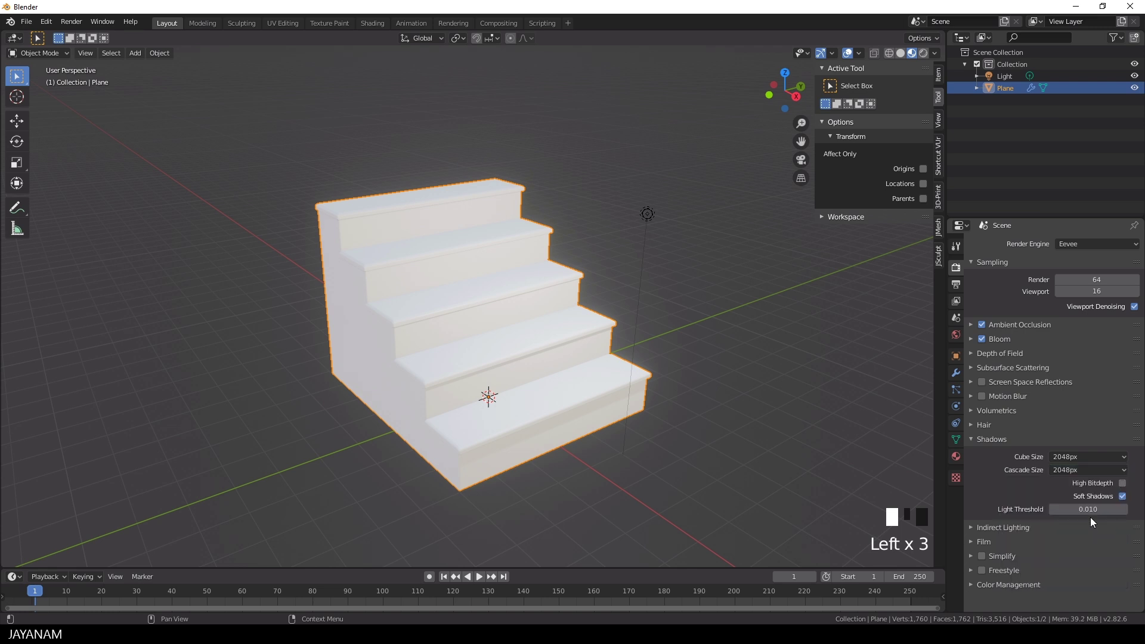
Step: Move the light by about -1.26 m in X, -0.1 m in Y and 1.97 m in Z, above the staircase
{"action": "middle_click_drag", "start_coordinate": [776, 388], "coordinate": [381, 256]}
{"action": "left_click", "coordinate": [327, 231]}
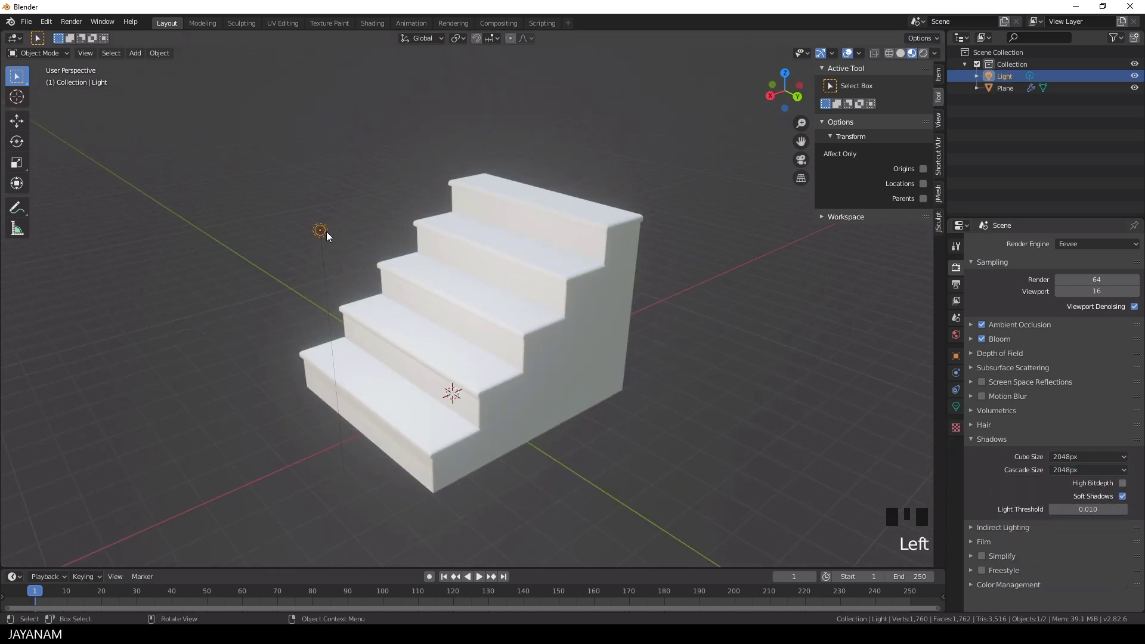
{"action": "key", "text": "g"}
{"action": "left_click", "coordinate": [365, 121]}
Step: Hide the viewport overlays and frame the whole staircase from the front corner
{"action": "middle_click_drag", "start_coordinate": [302, 214], "coordinate": [567, 179]}
{"action": "left_click", "coordinate": [848, 53]}
{"action": "scroll", "coordinate": [668, 278], "scroll_direction": "down", "scroll_amount": 3}
{"action": "middle_click_drag", "start_coordinate": [668, 278], "coordinate": [708, 284], "text": "shift"}
{"action": "middle_click_drag", "start_coordinate": [779, 293], "coordinate": [745, 325]}
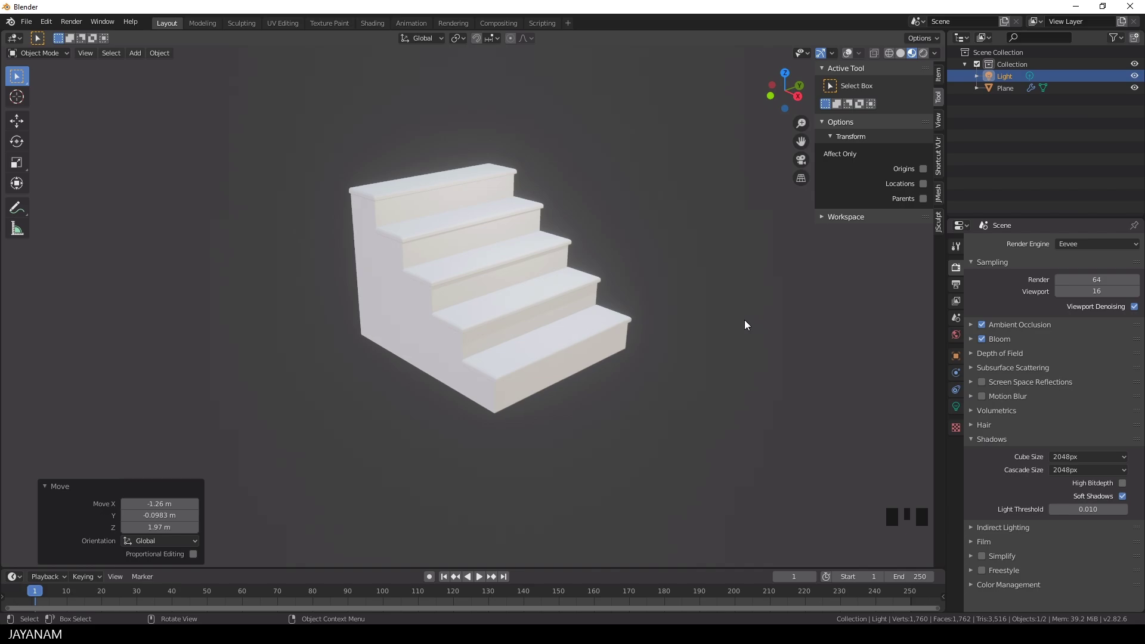